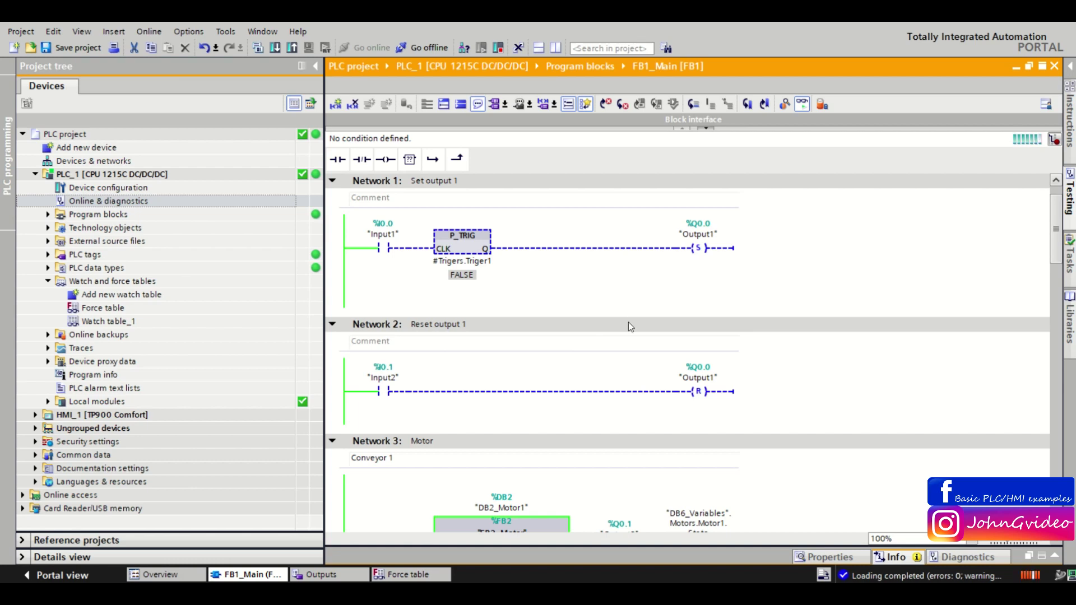
- Branch a new %Q0.4 coil off P_TRIG in Network 1, save, and start the download
{"action": "key", "text": "ctrl+t"}
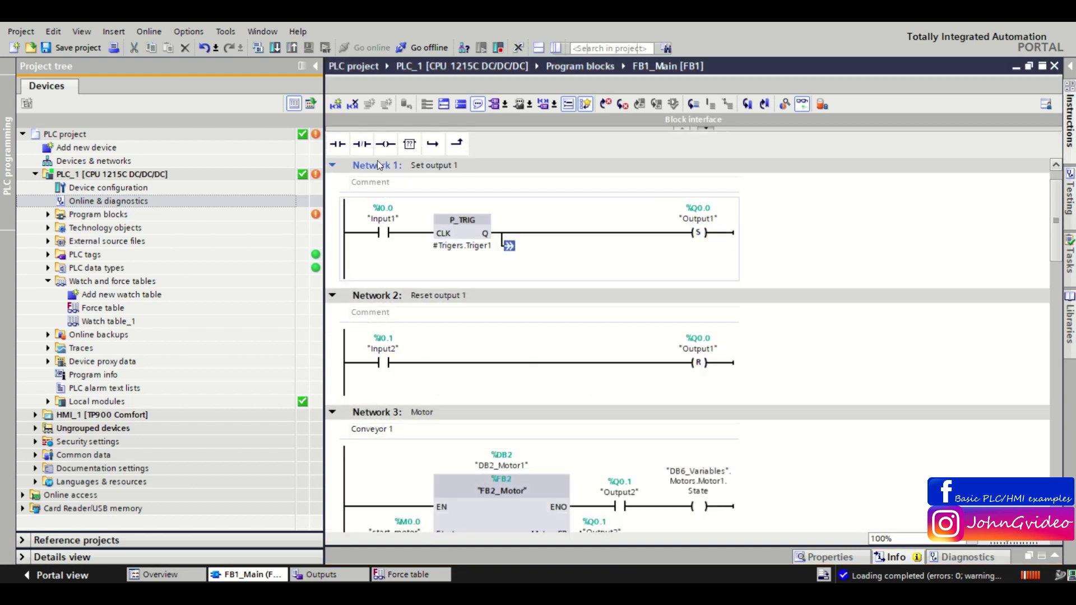
{"action": "left_click_drag", "start_coordinate": [386, 145], "coordinate": [695, 263]}
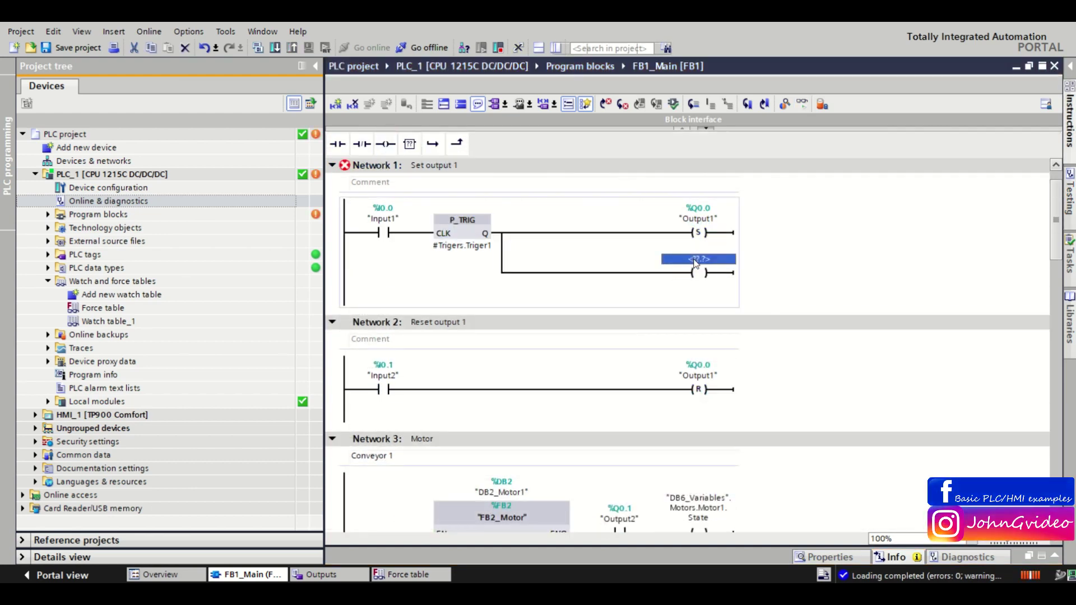
{"action": "type", "text": "q0.4"}
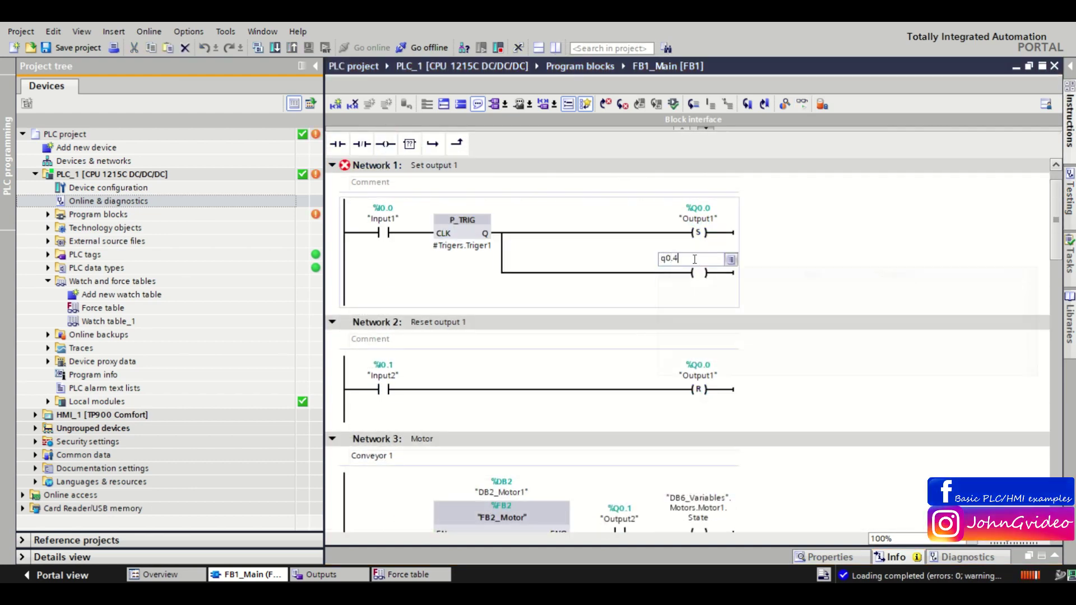
{"action": "key", "text": "Return"}
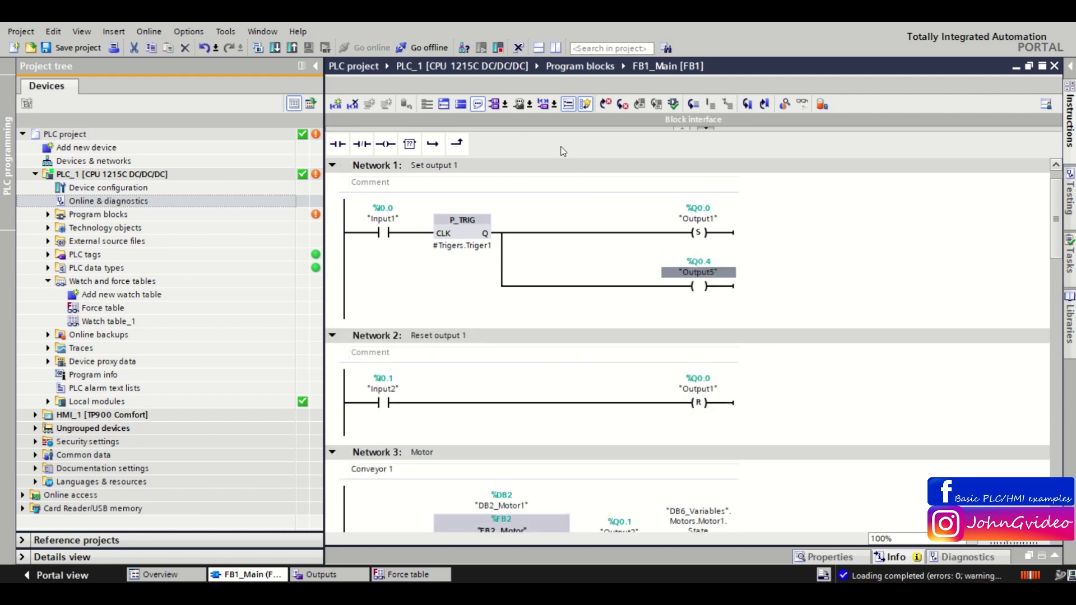
{"action": "key", "text": "ctrl+s"}
{"action": "key", "text": "ctrl+l"}
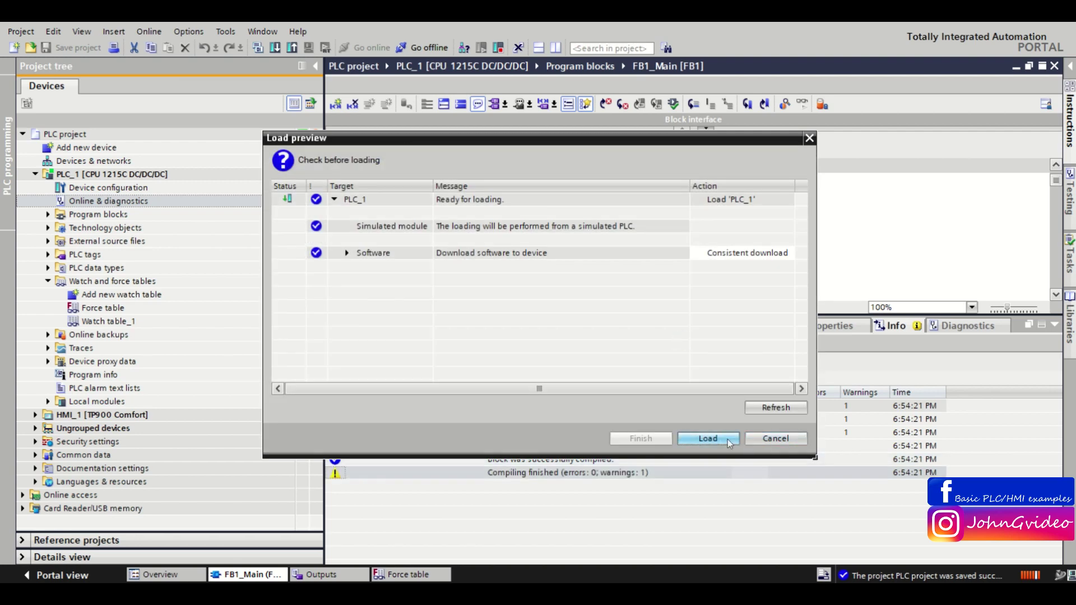
- Load the changed program into PLC_1, go online, and re-enable live monitoring of FB1_Main
{"action": "left_click", "coordinate": [727, 439]}
{"action": "key", "text": "Return"}
{"action": "key", "text": "ctrl+t"}
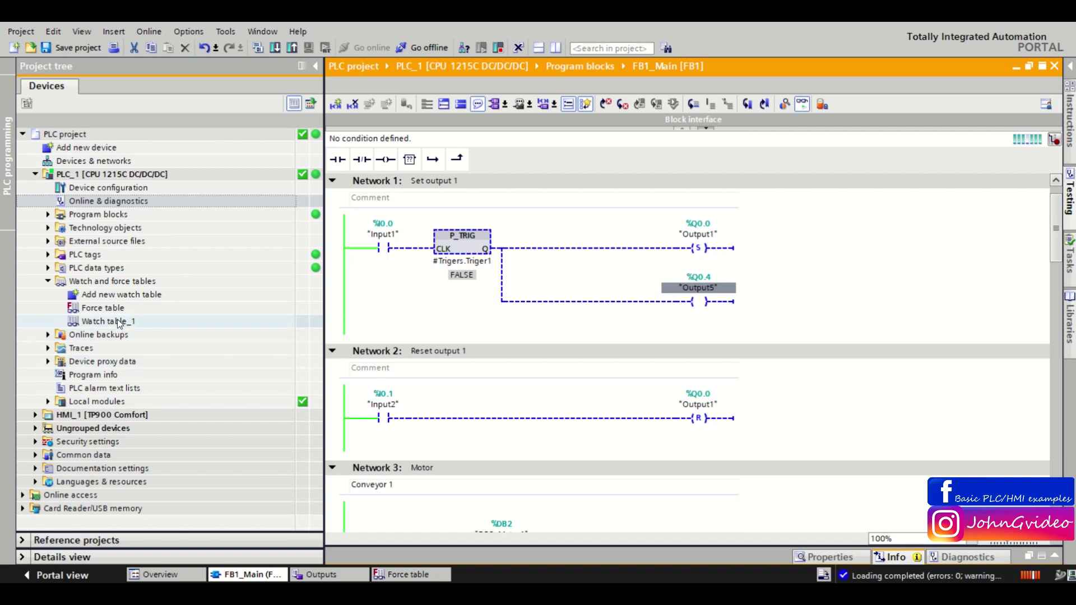
- Show Watch table_1 beside FB1_Main and start monitoring all its values
{"action": "double_click", "coordinate": [109, 323]}
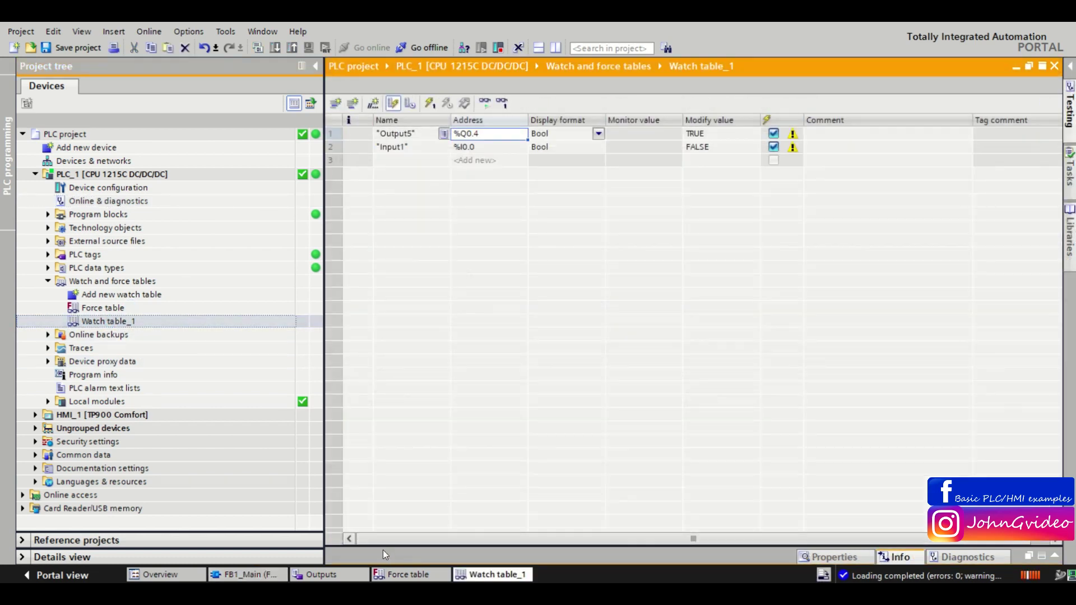
{"action": "left_click", "coordinate": [255, 575]}
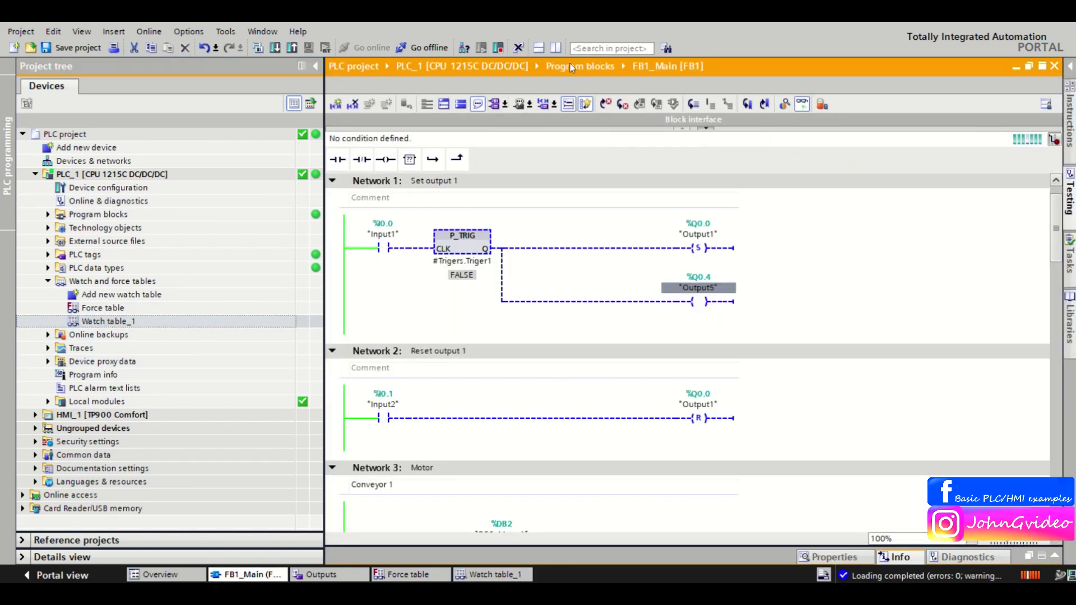
{"action": "left_click", "coordinate": [316, 66]}
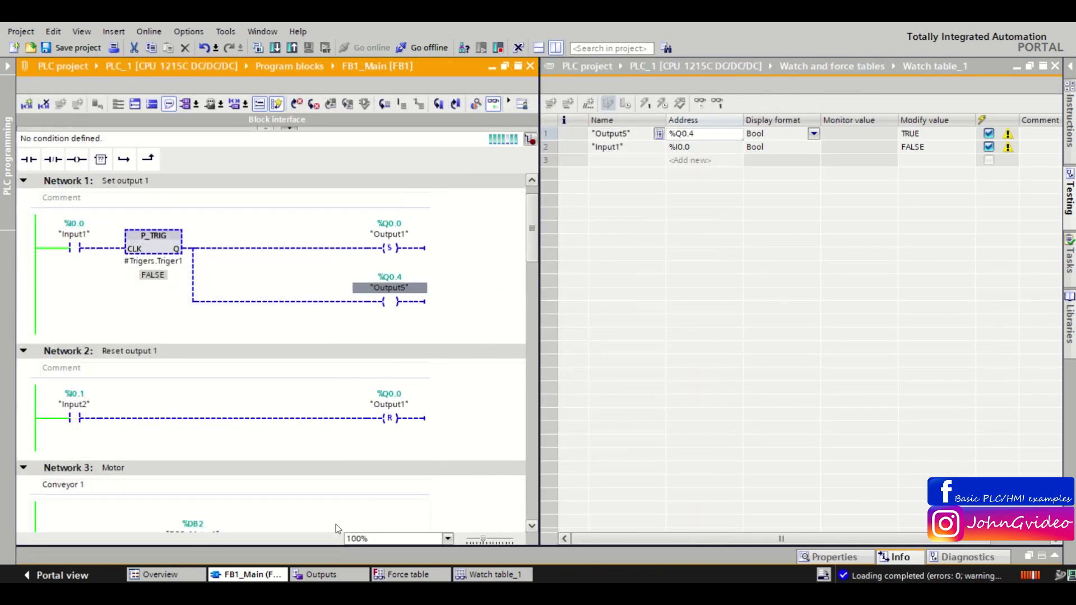
{"action": "left_click", "coordinate": [645, 201]}
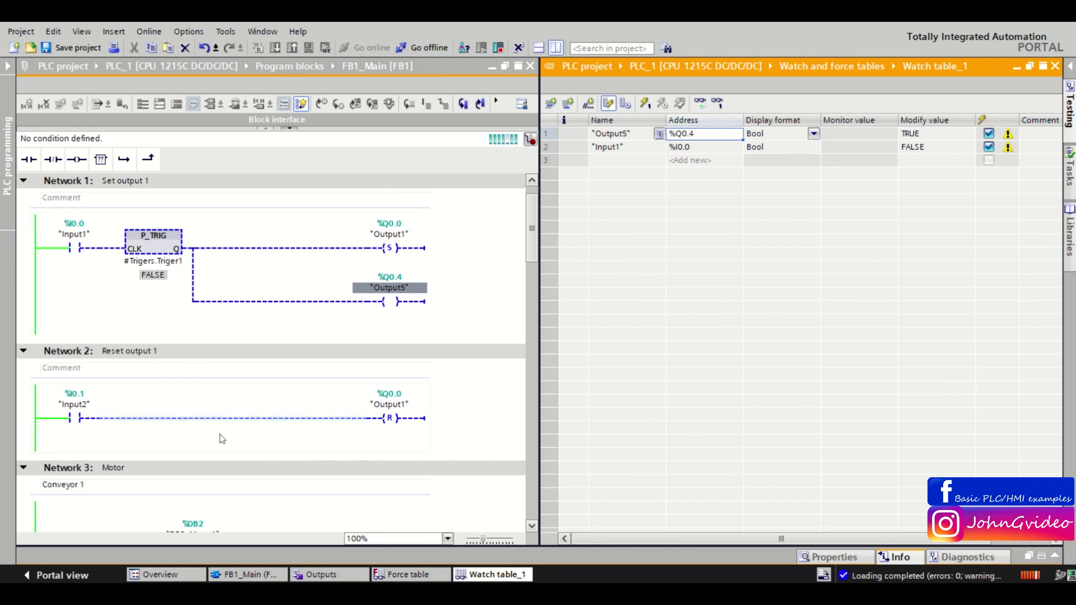
{"action": "left_click", "coordinate": [699, 103]}
- Set Output5's modify value to 1 in the watch table
{"action": "right_click", "coordinate": [846, 136]}
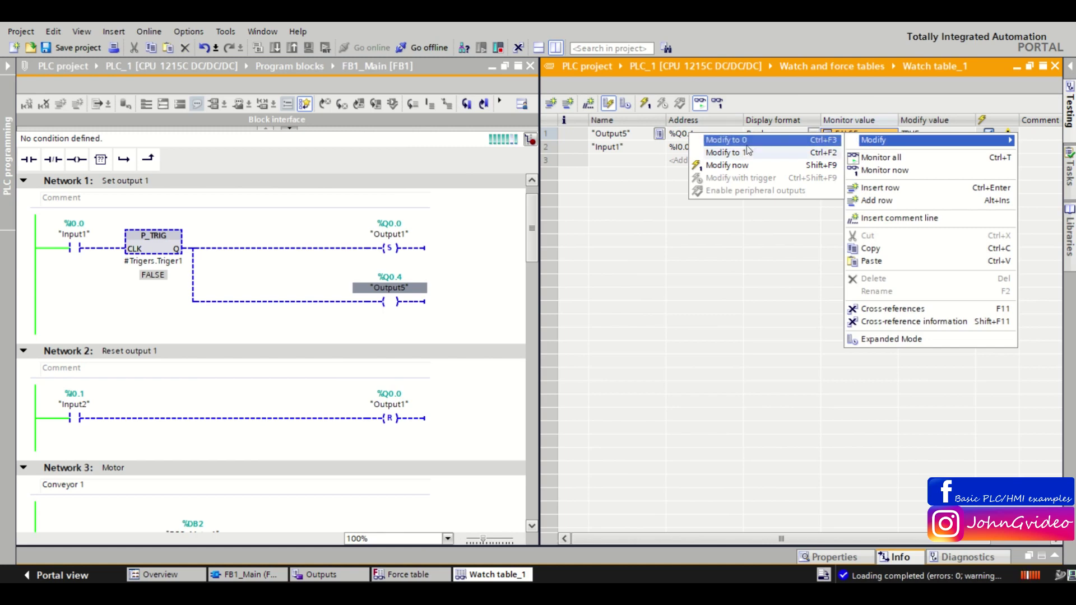
{"action": "left_click", "coordinate": [728, 150]}
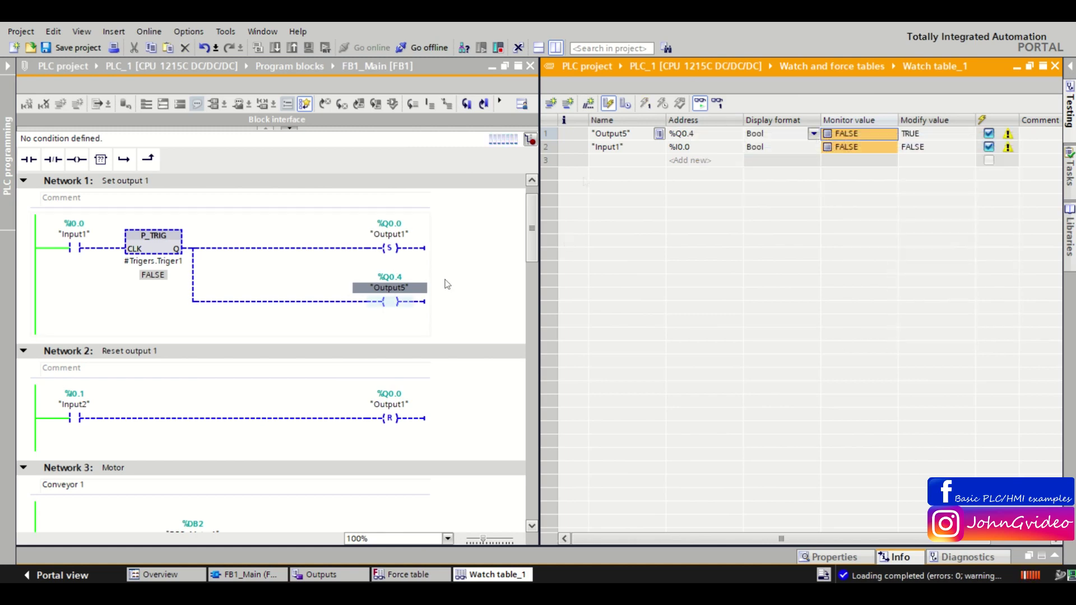
{"action": "right_click", "coordinate": [682, 136]}
{"action": "mouse_move", "coordinate": [708, 139]}
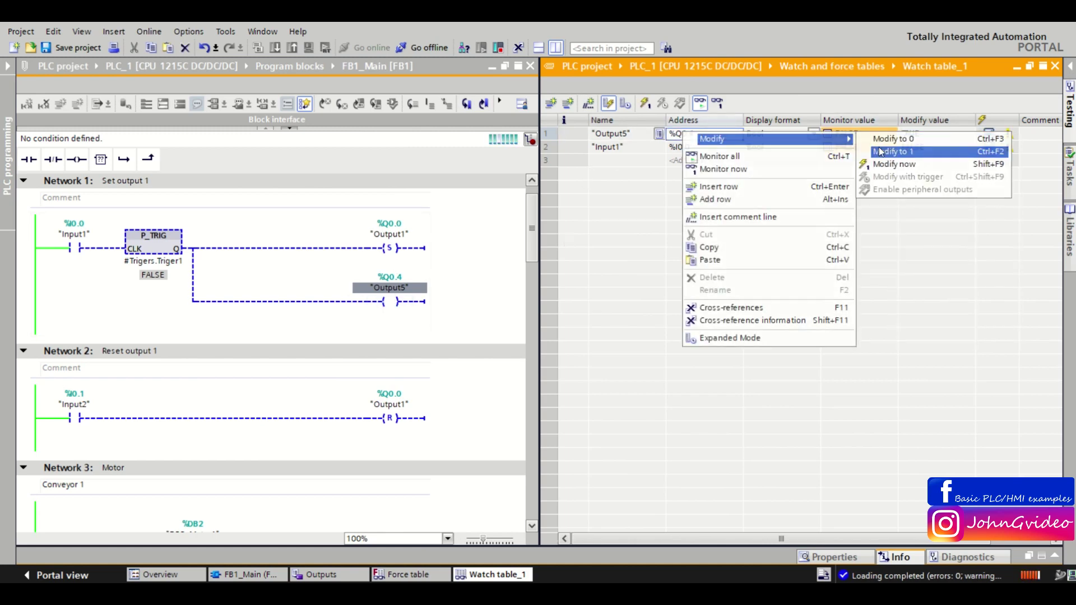
{"action": "left_click", "coordinate": [897, 151]}
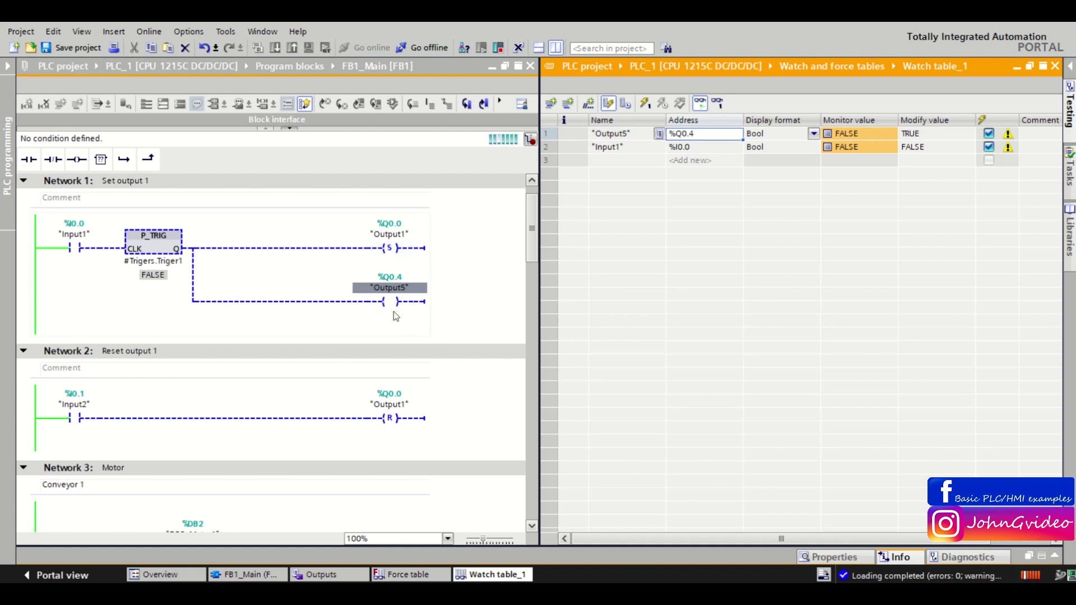
{"action": "left_click", "coordinate": [555, 47]}
{"action": "left_click", "coordinate": [7, 65]}
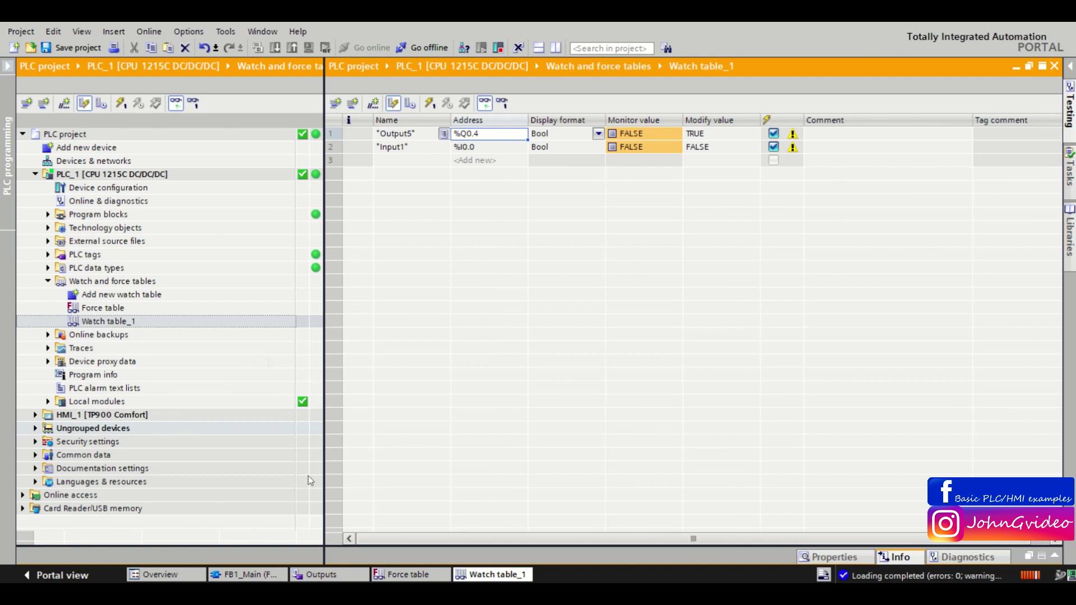
- Place the empty Force table beside the FB1_Main ladder and select its first Name cell
{"action": "left_click", "coordinate": [385, 573]}
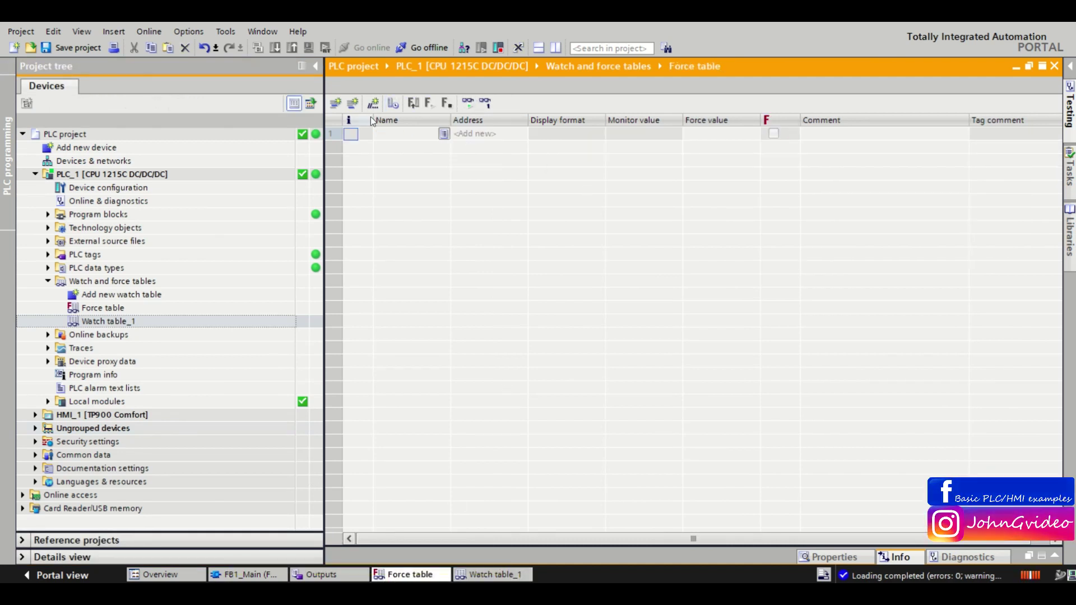
{"action": "left_click", "coordinate": [553, 49]}
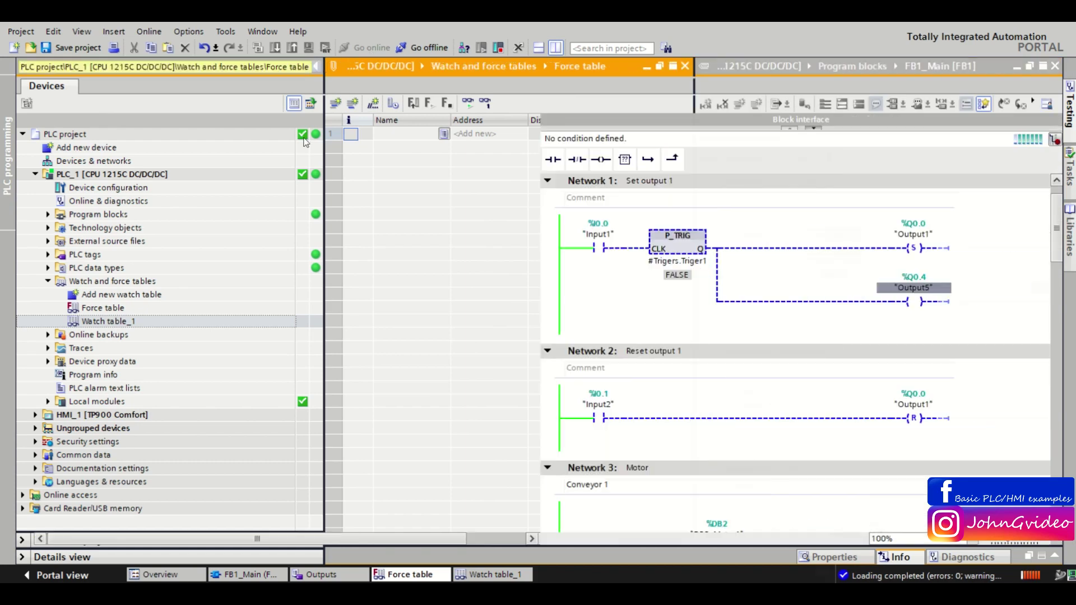
{"action": "left_click", "coordinate": [635, 321]}
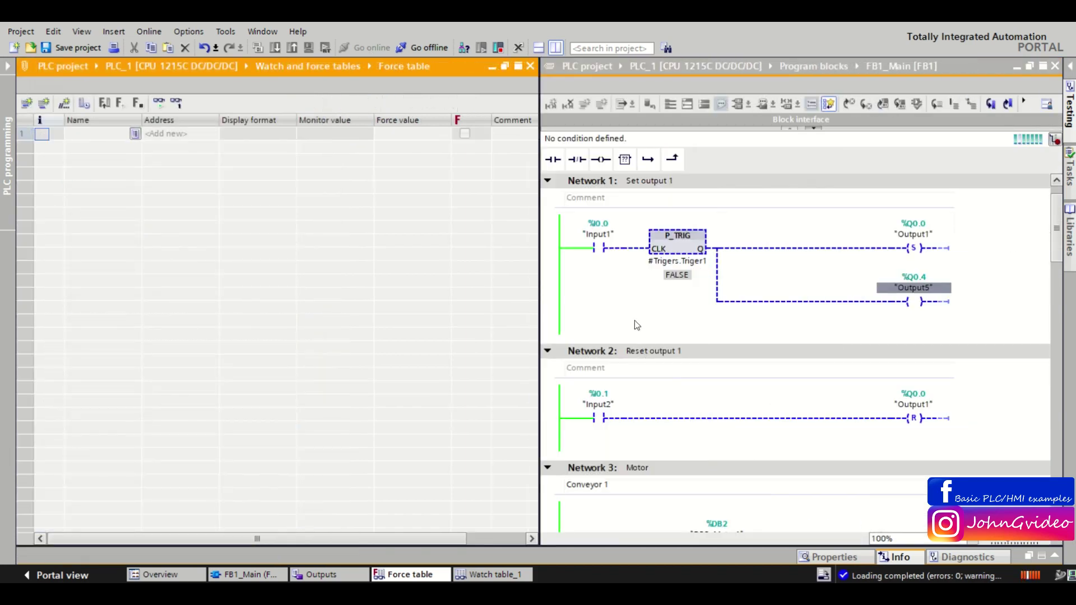
{"action": "left_click", "coordinate": [912, 287]}
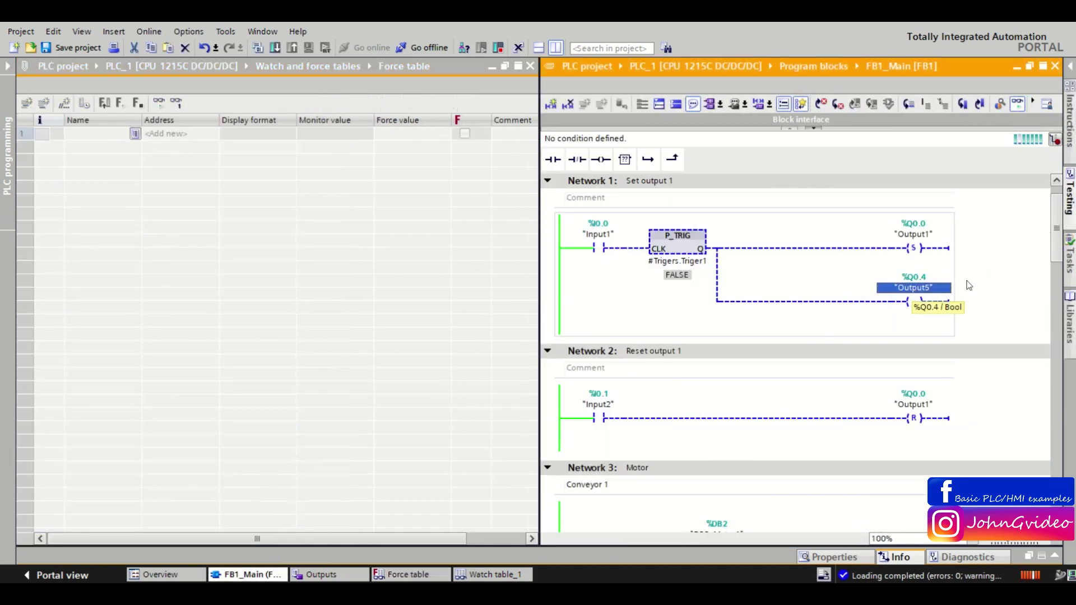
{"action": "left_click", "coordinate": [995, 283]}
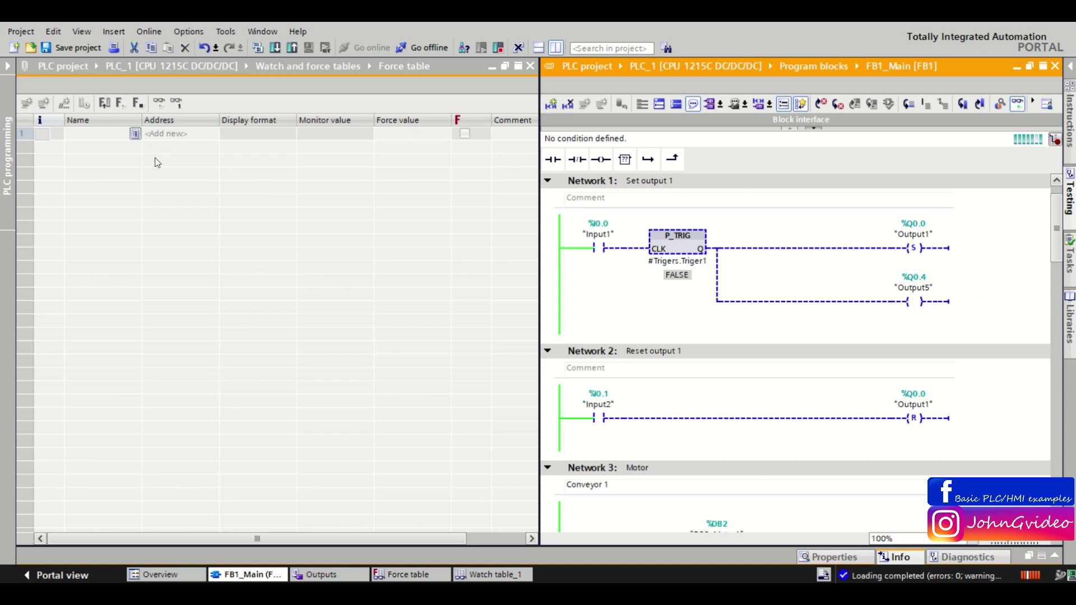
{"action": "left_click", "coordinate": [156, 138]}
- Add Output5 (%Q0.4:P, Bool) as row 1 of the Force table and check its coil address
{"action": "left_click", "coordinate": [82, 135]}
{"action": "type", "text": "\"Output5\""}
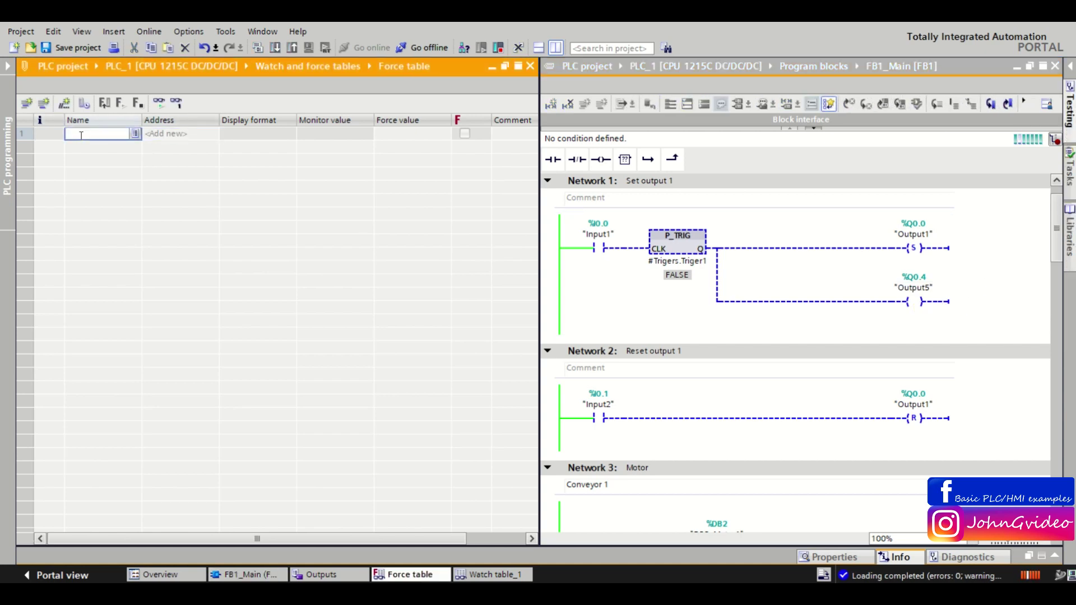
{"action": "key", "text": "Return"}
{"action": "key", "text": "Return"}
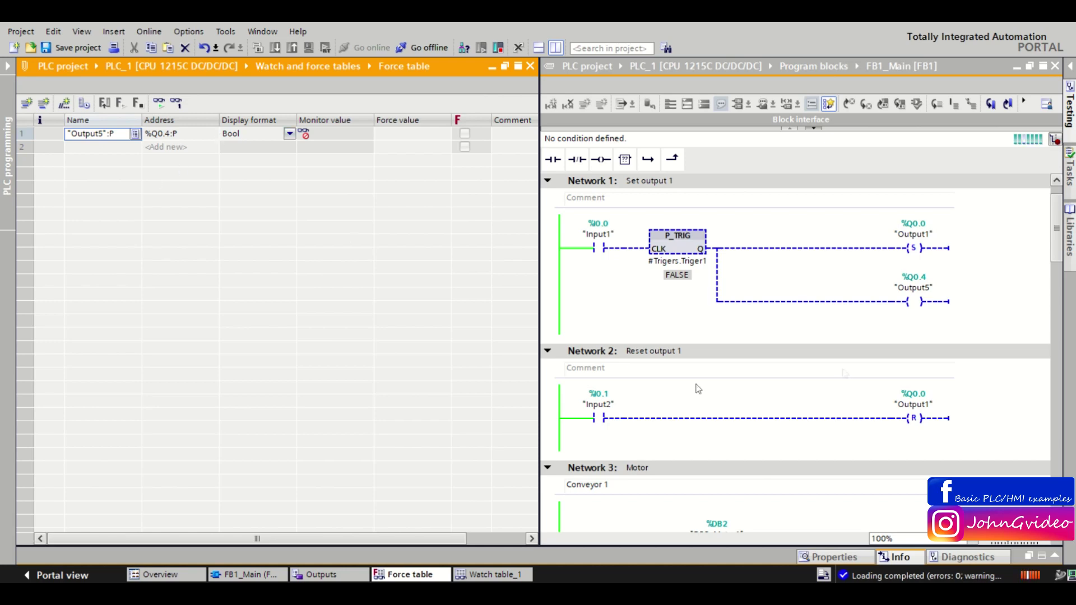
{"action": "left_click", "coordinate": [916, 290]}
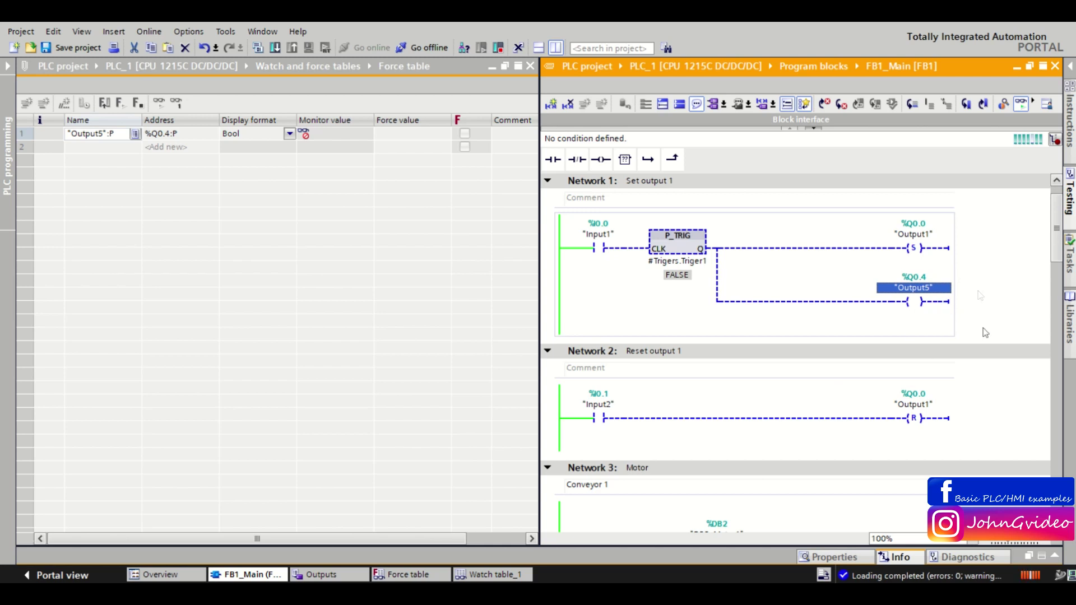
{"action": "left_click", "coordinate": [922, 288]}
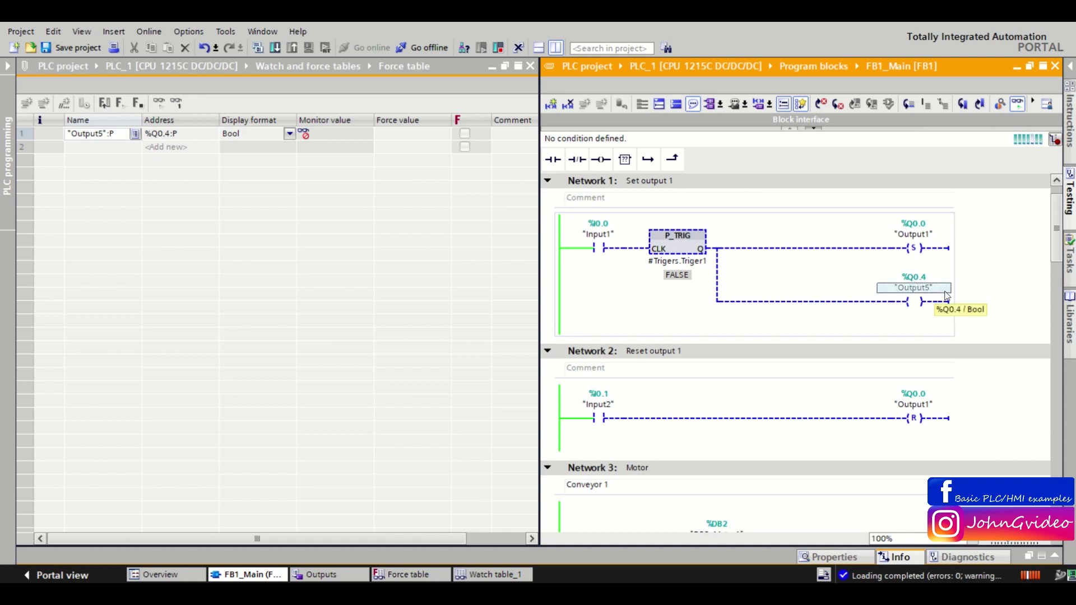
{"action": "key", "text": "Return"}
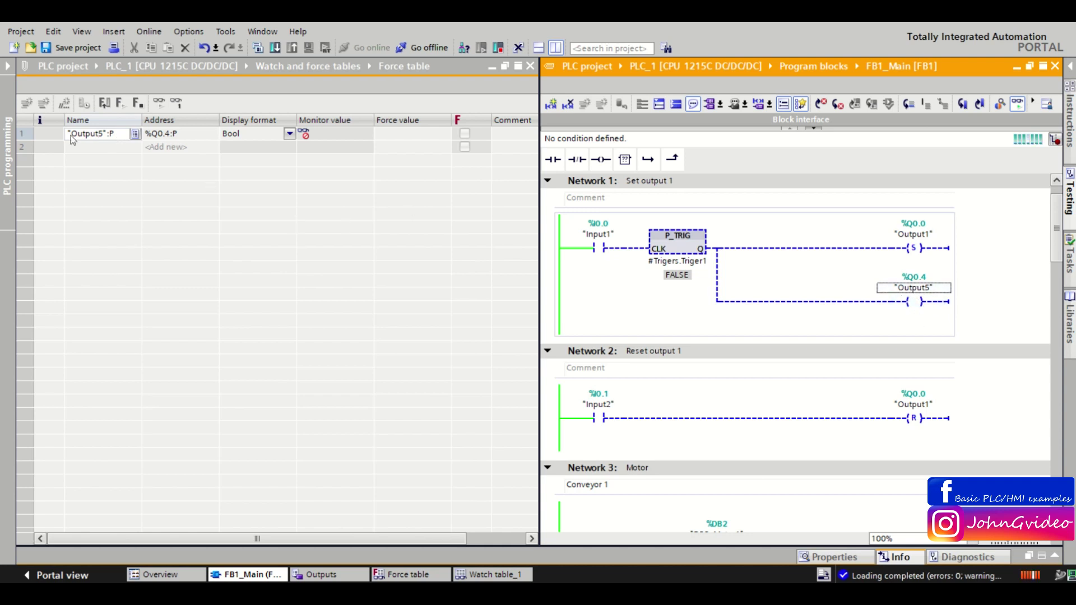
{"action": "left_click", "coordinate": [24, 136]}
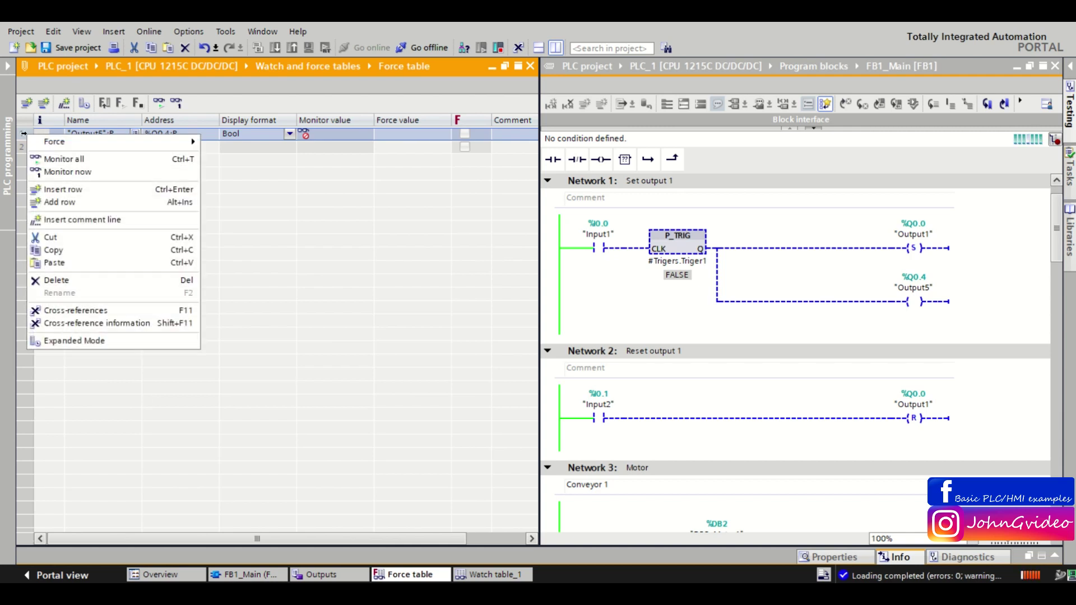
- Force Output5 to 1, confirm, and inspect its force-marked coil in FB1_Main
{"action": "mouse_move", "coordinate": [91, 143]}
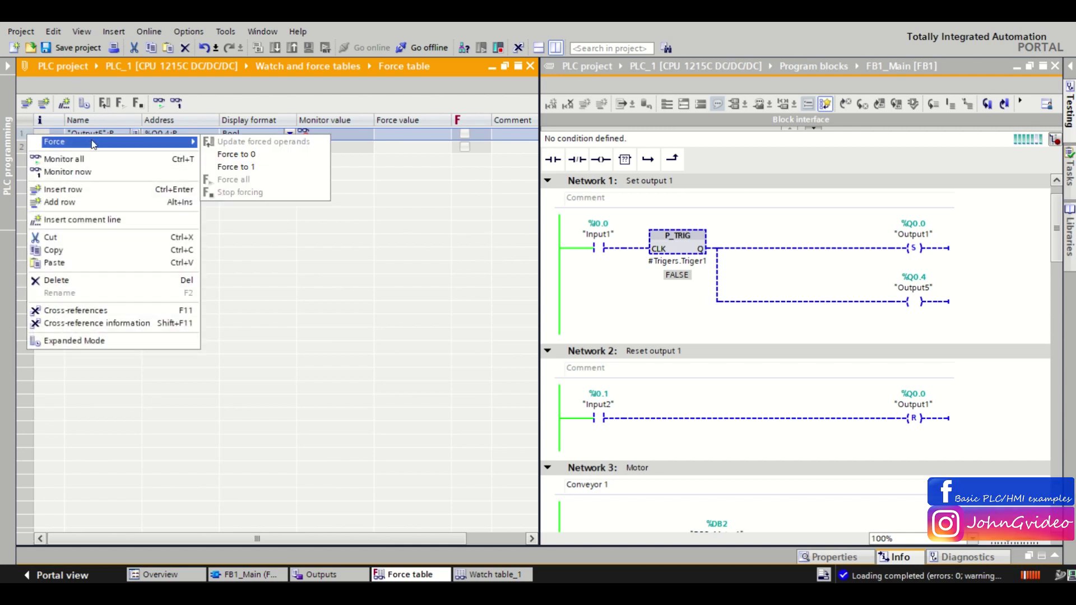
{"action": "left_click", "coordinate": [267, 168]}
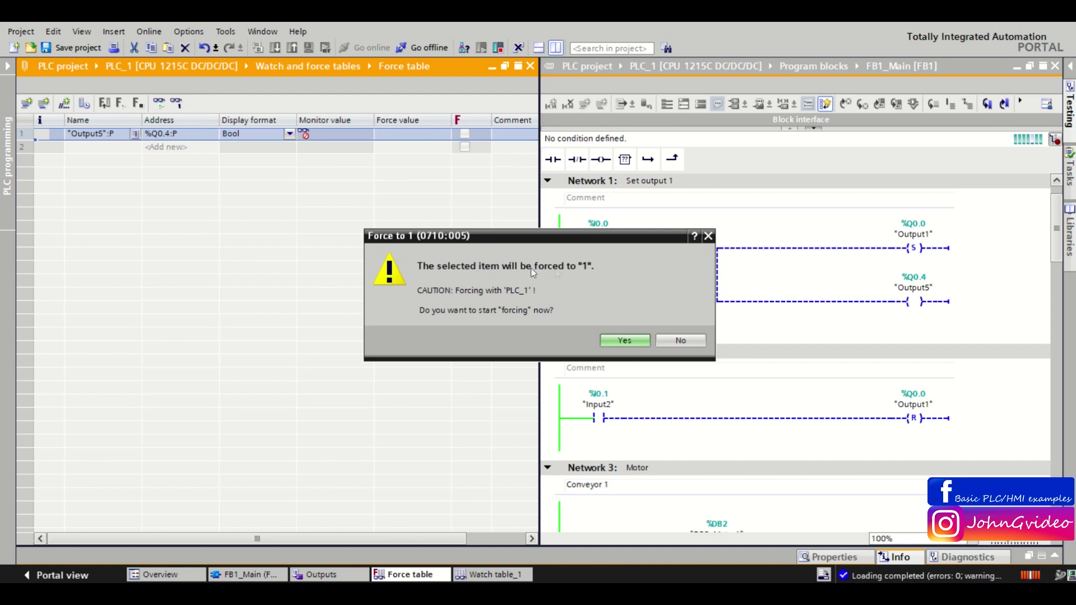
{"action": "left_click", "coordinate": [626, 341]}
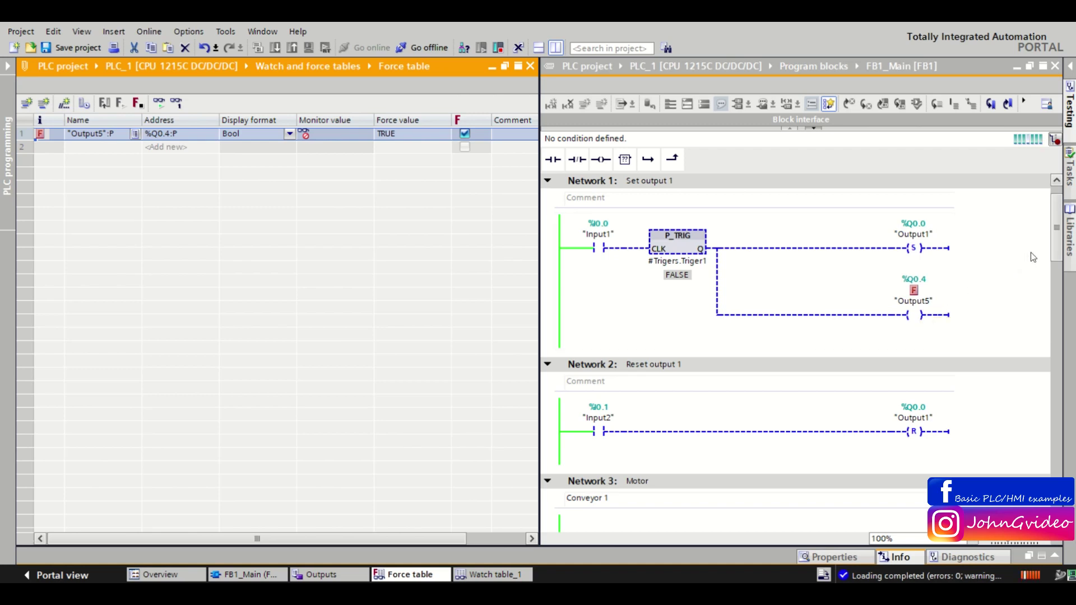
{"action": "scroll", "coordinate": [751, 245], "scroll_direction": "down", "scroll_amount": 1}
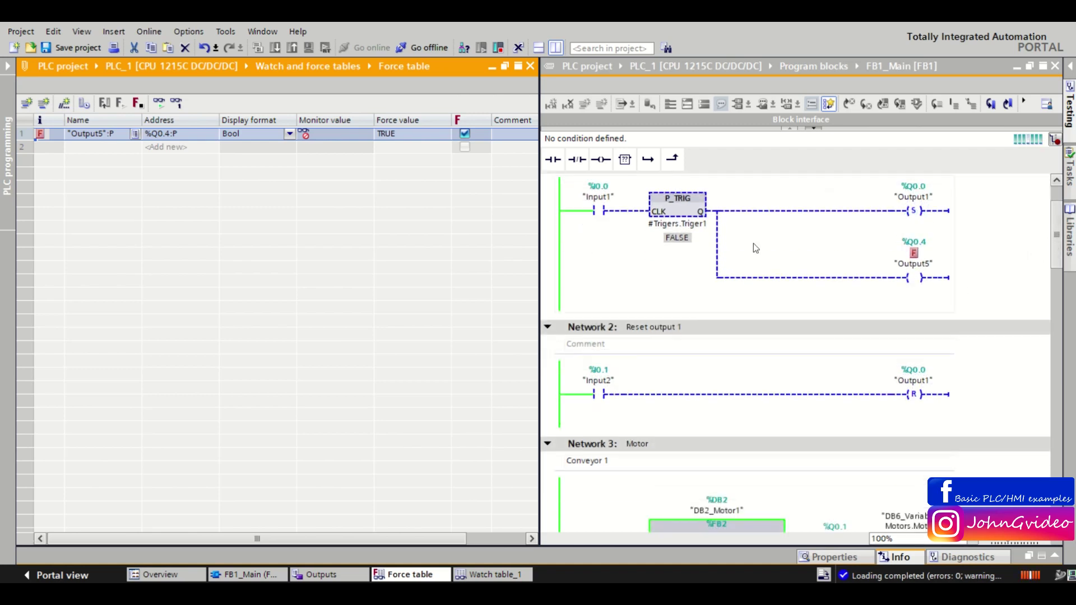
{"action": "scroll", "coordinate": [1049, 246], "scroll_direction": "up", "scroll_amount": 2}
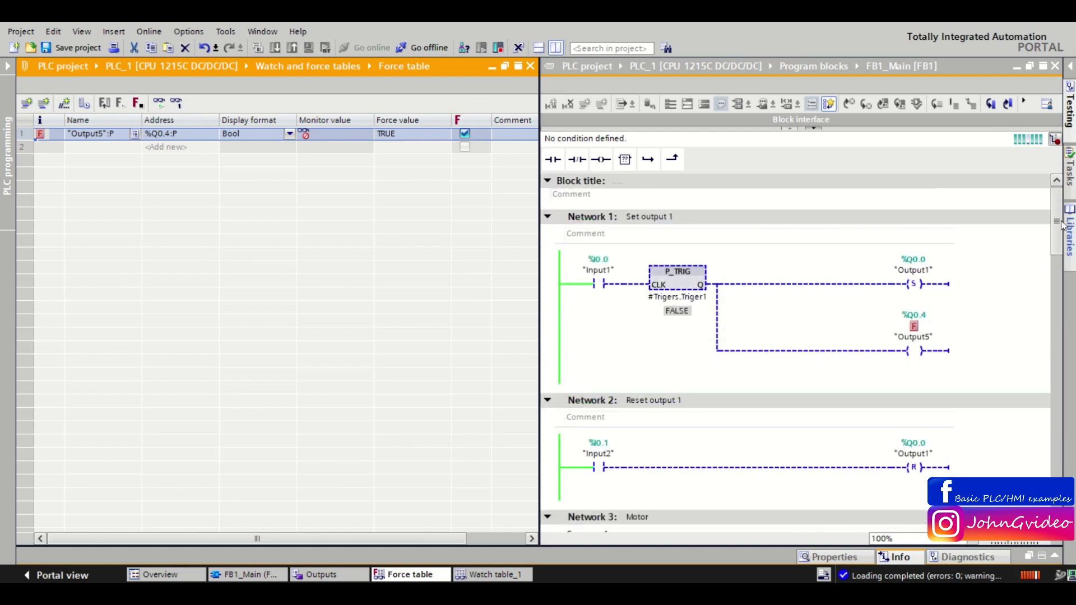
{"action": "left_click", "coordinate": [900, 337]}
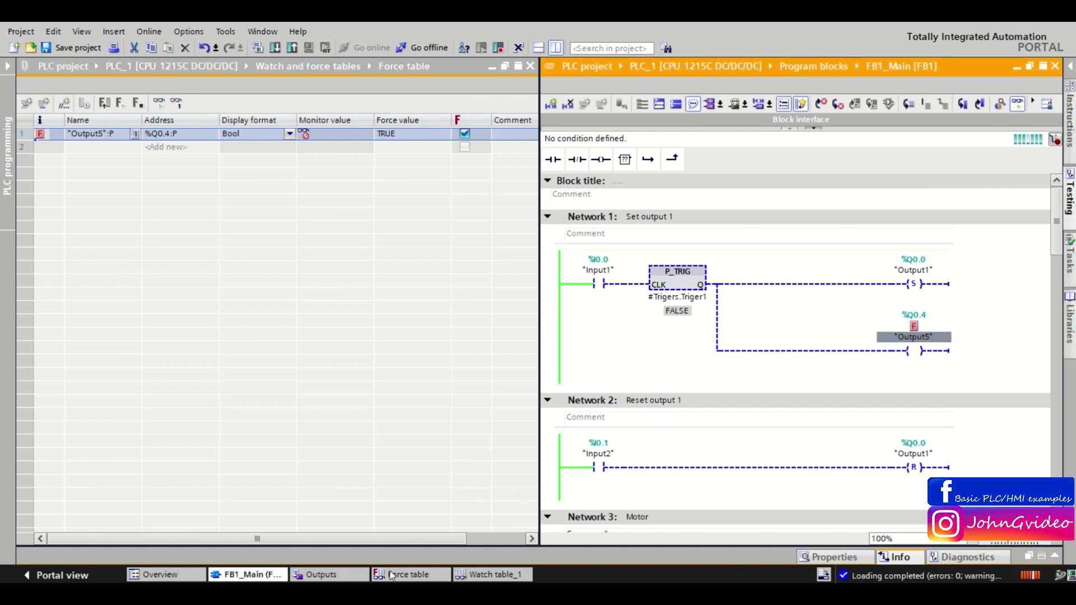
{"action": "left_click", "coordinate": [313, 577]}
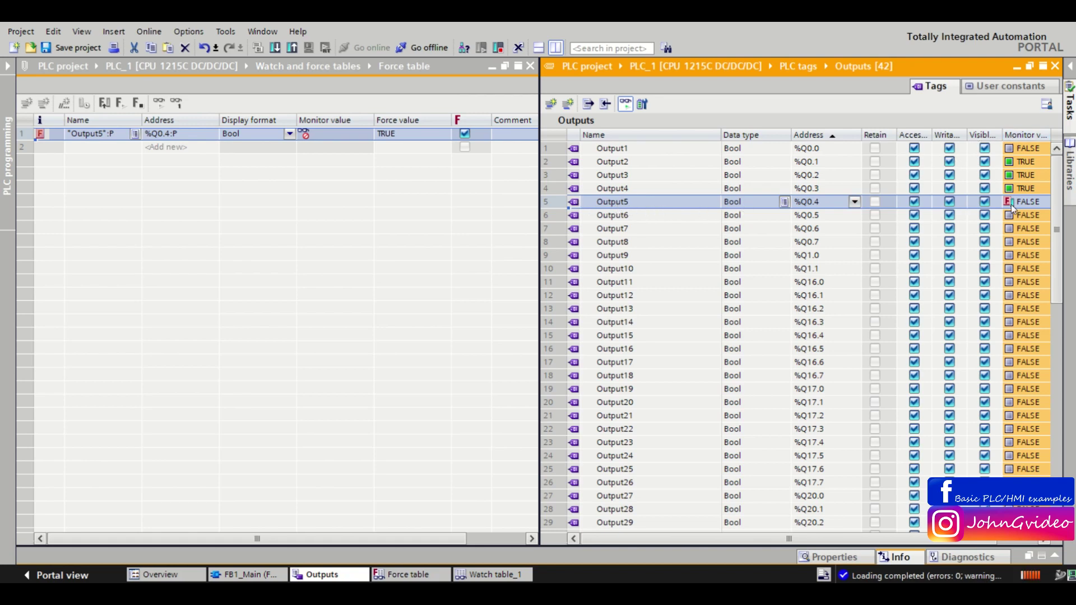
{"action": "mouse_move", "coordinate": [1011, 204]}
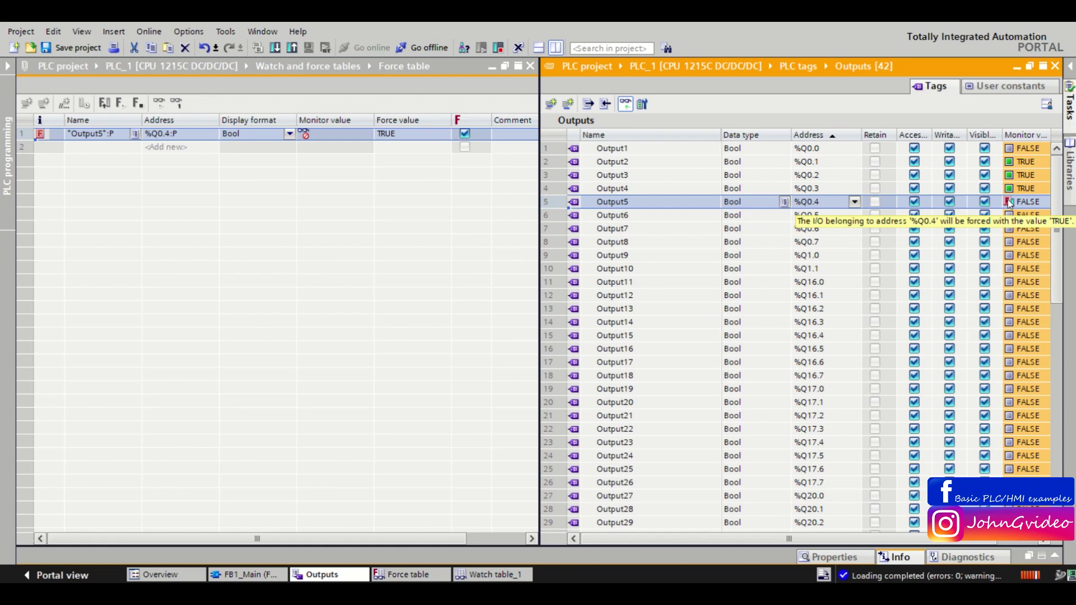
{"action": "left_click", "coordinate": [264, 575]}
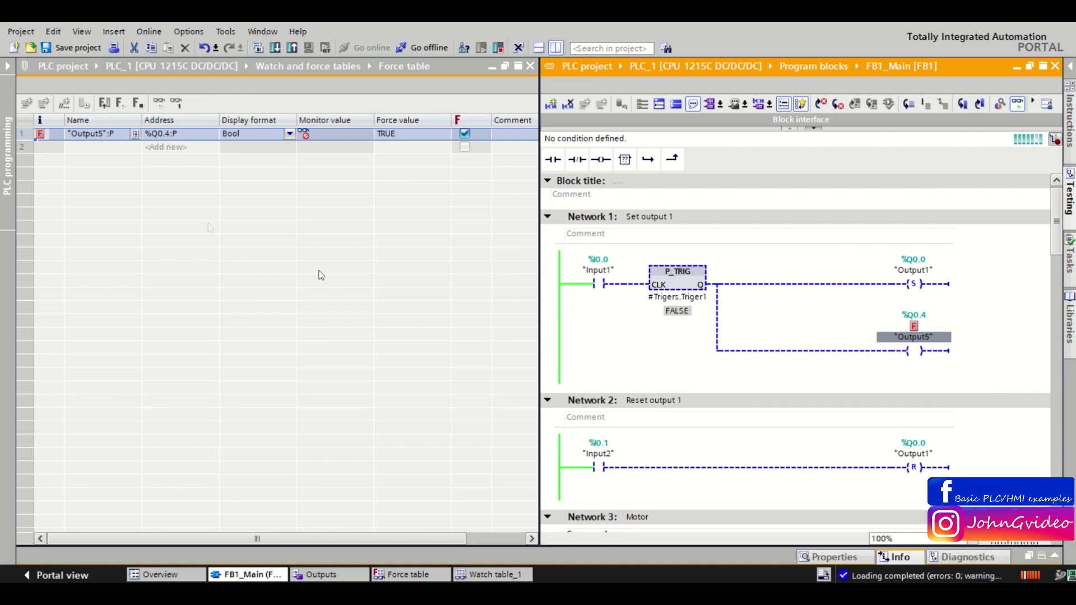
{"action": "left_click", "coordinate": [7, 65]}
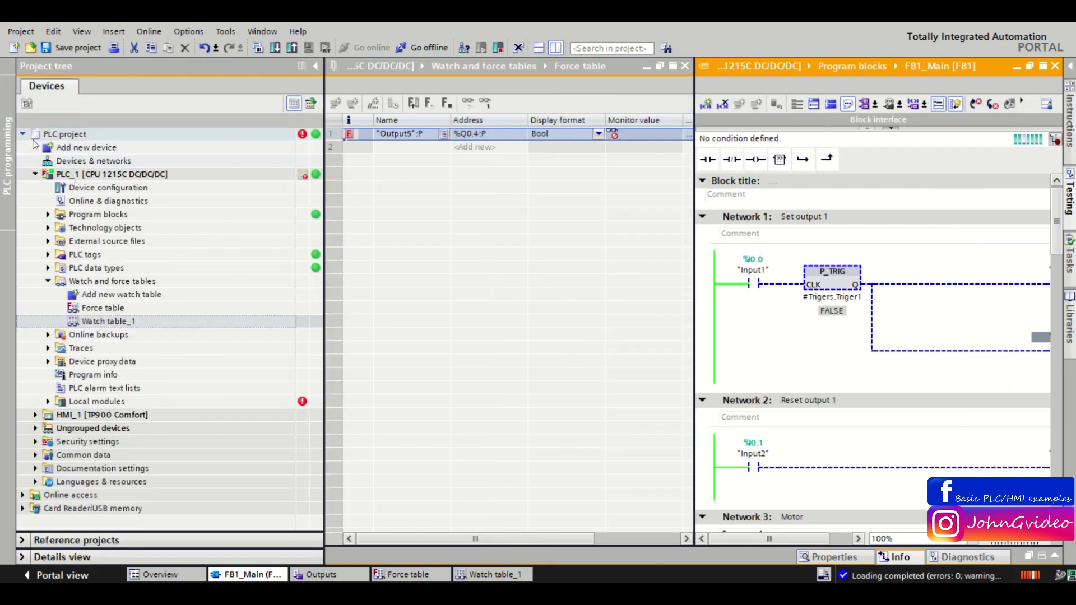
- Check diagnostics buffer event 17 for the active force job, then return to the Force table
{"action": "double_click", "coordinate": [93, 203]}
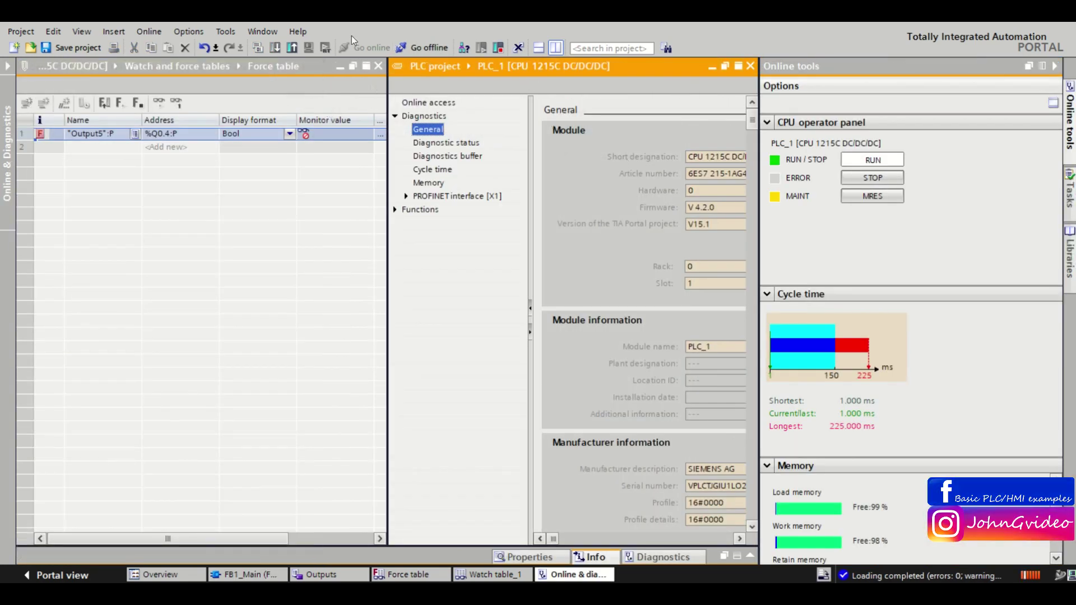
{"action": "left_click", "coordinate": [555, 48]}
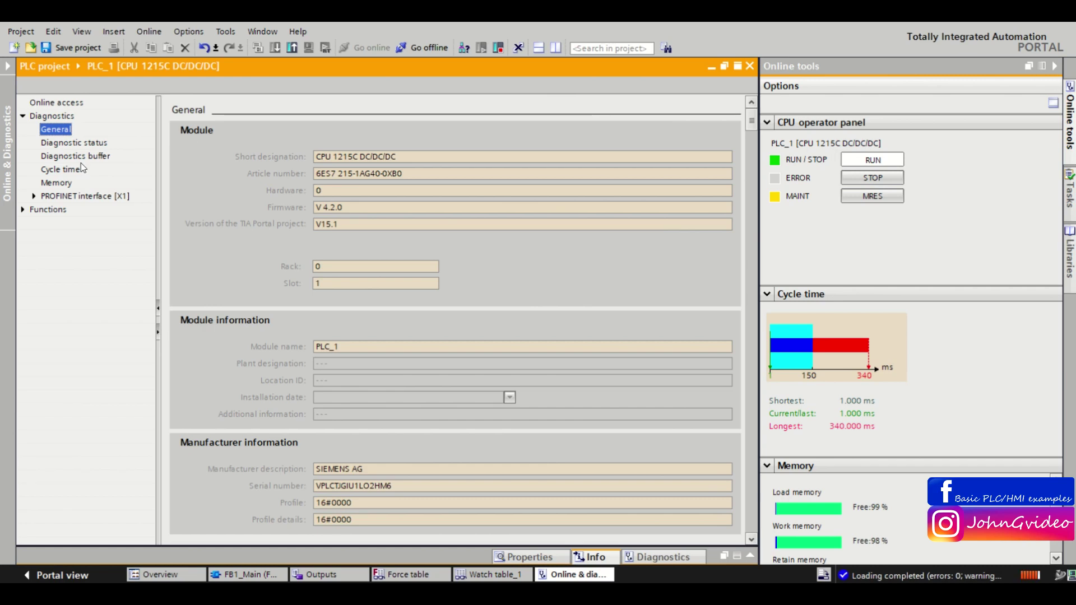
{"action": "left_click", "coordinate": [59, 159]}
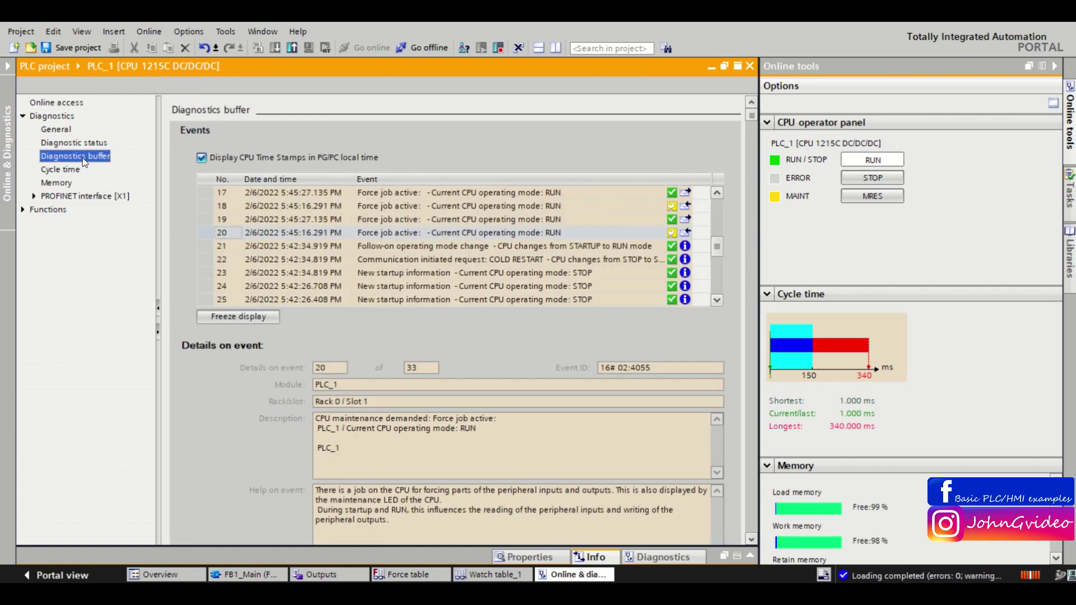
{"action": "left_click", "coordinate": [516, 194]}
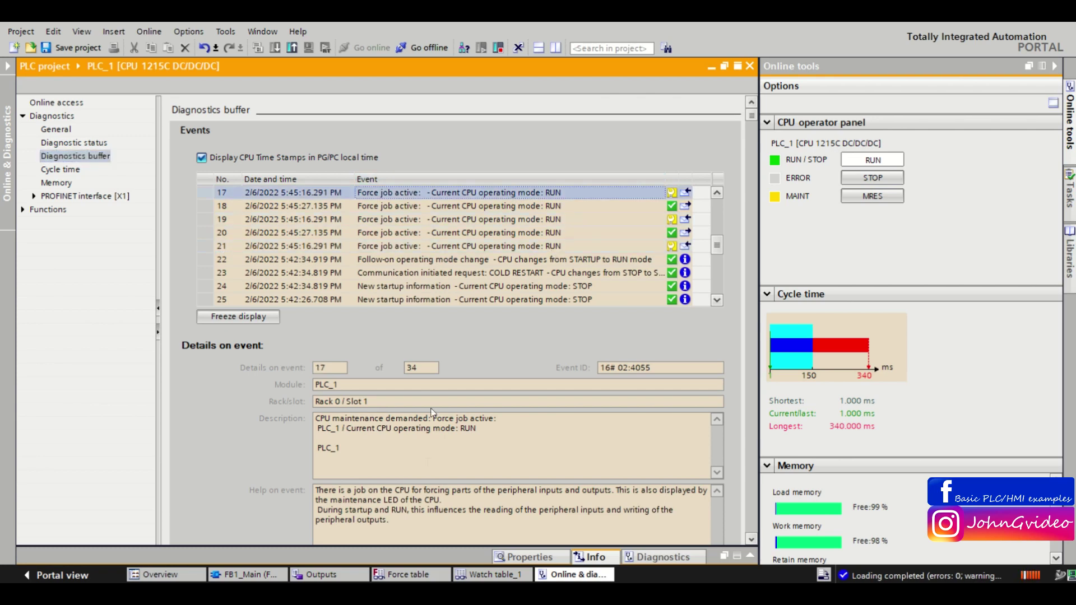
{"action": "left_click_drag", "start_coordinate": [437, 419], "coordinate": [493, 426]}
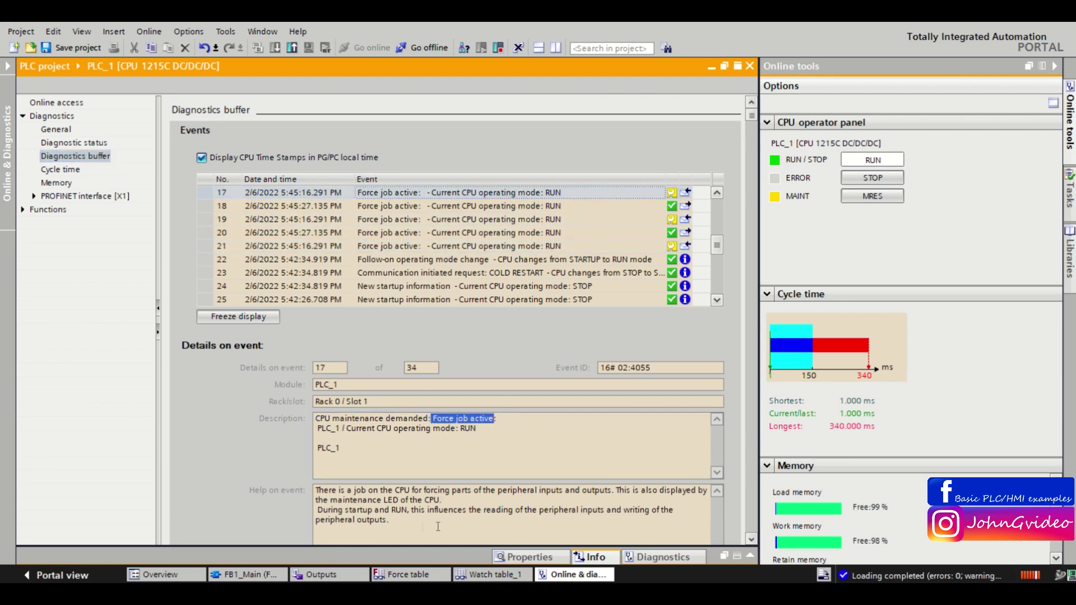
{"action": "left_click", "coordinate": [408, 573]}
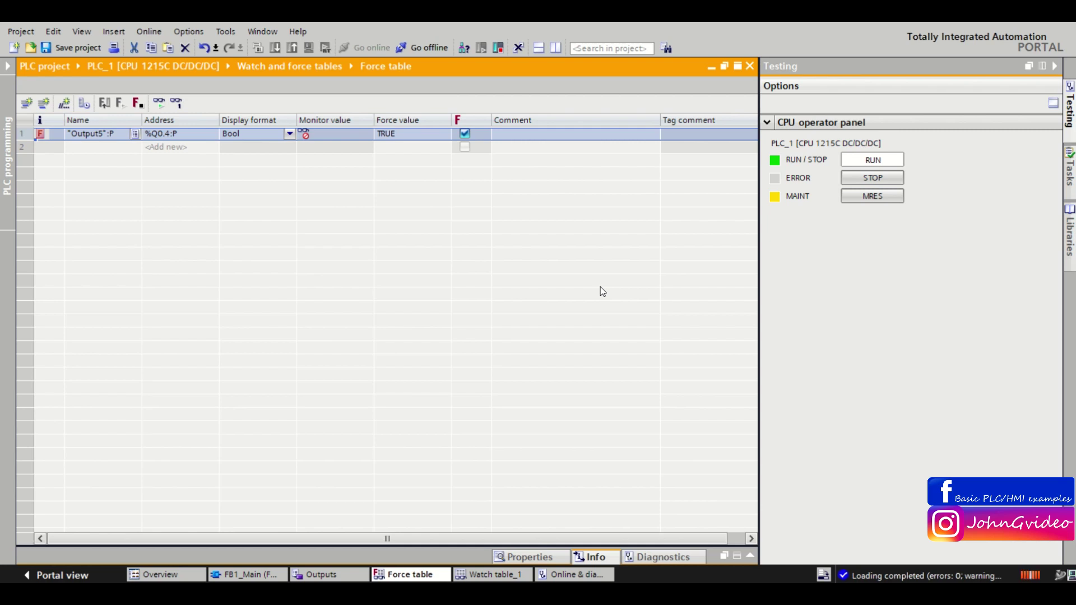
- Replace Output5's force value with 0 using Force to 0 and confirm
{"action": "left_click", "coordinate": [1052, 67]}
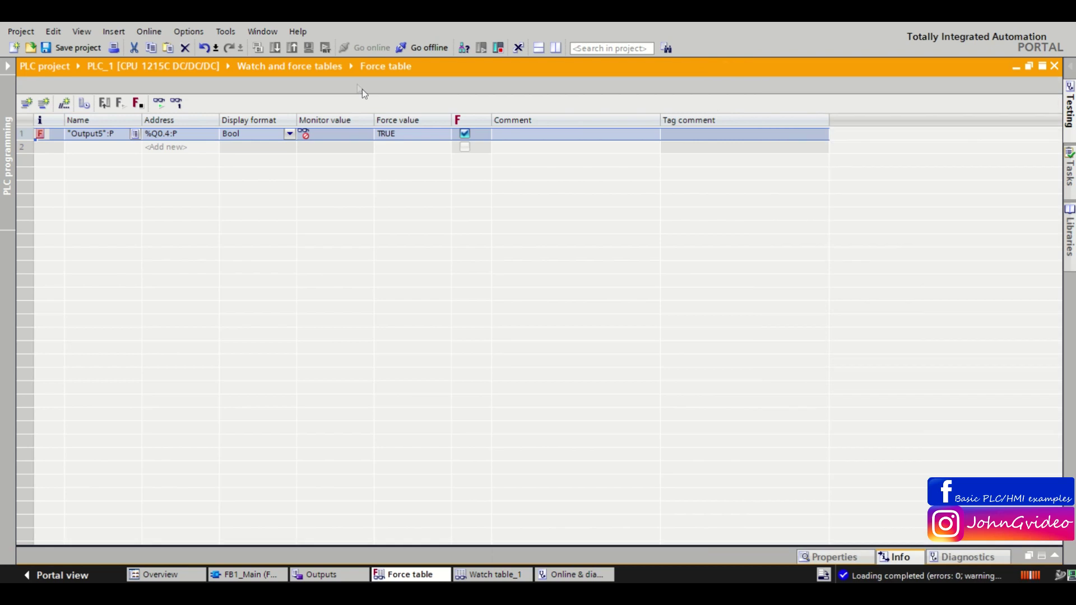
{"action": "right_click", "coordinate": [42, 134]}
{"action": "mouse_move", "coordinate": [116, 141]}
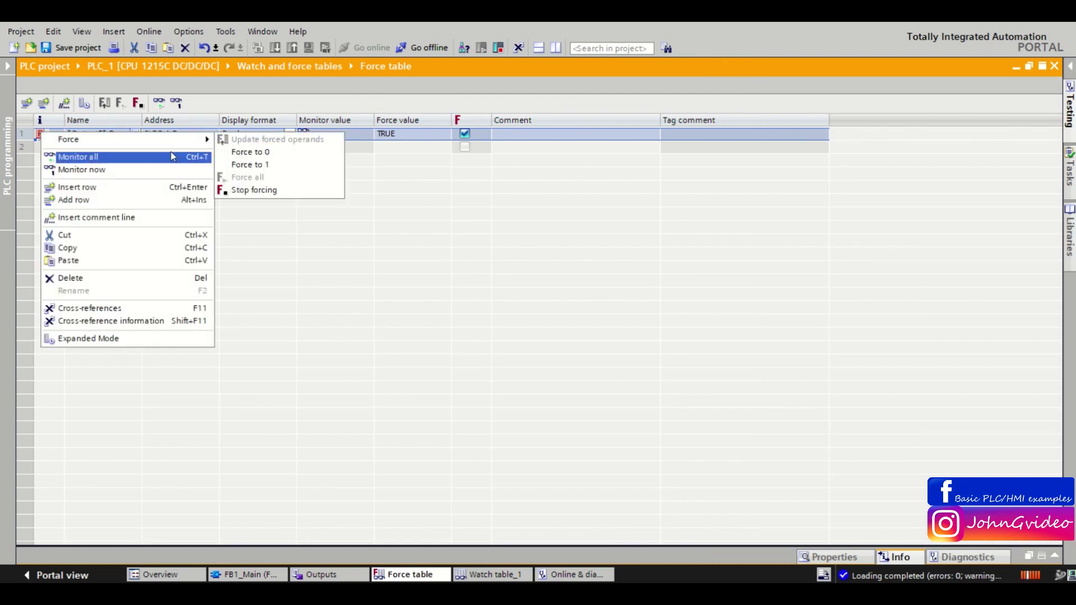
{"action": "left_click", "coordinate": [267, 155]}
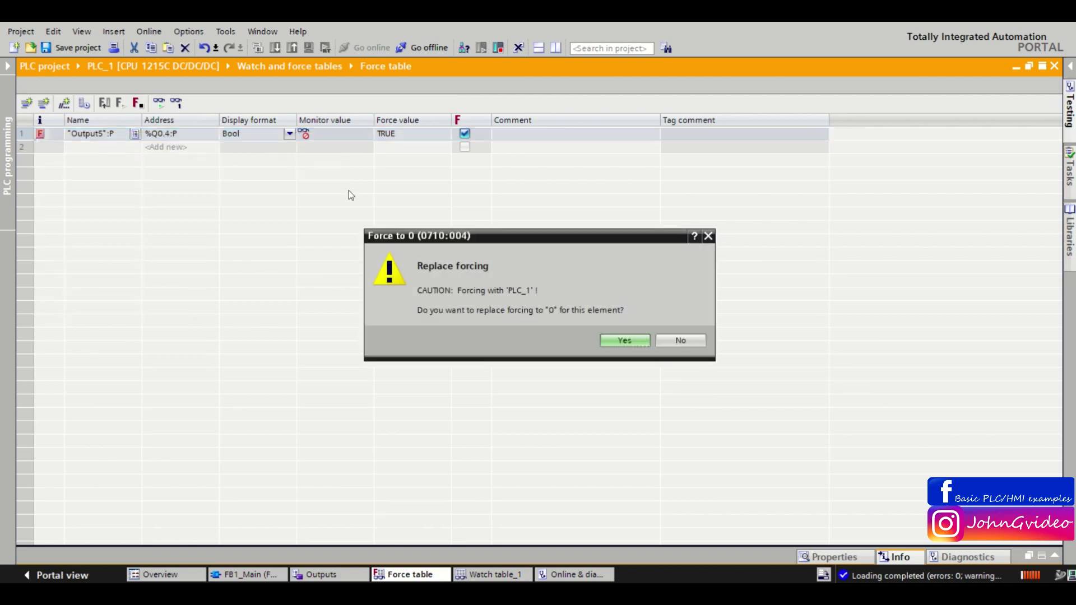
{"action": "left_click", "coordinate": [629, 343]}
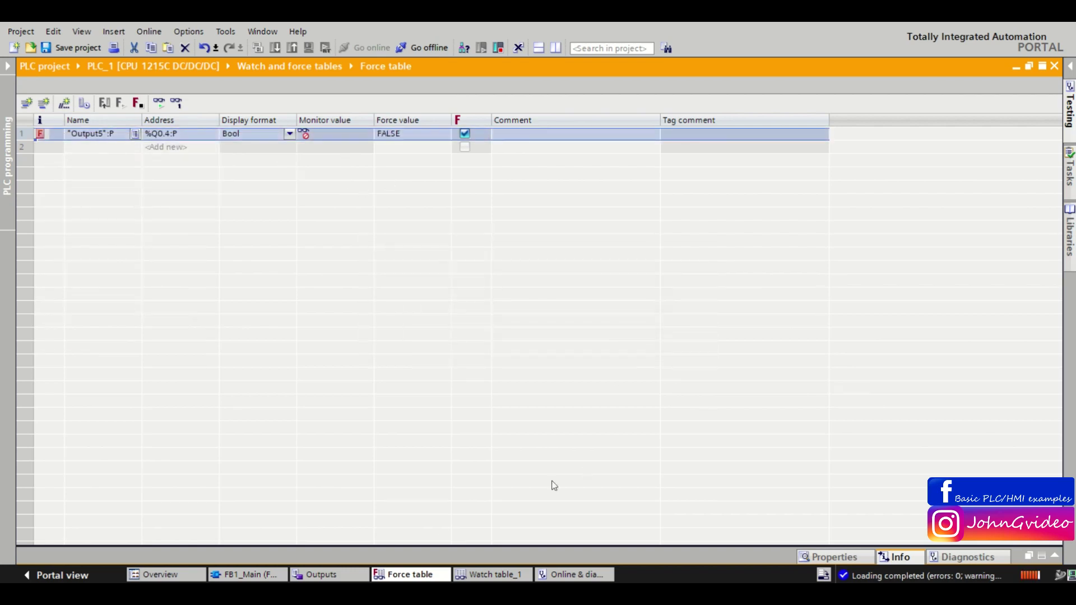
{"action": "left_click", "coordinate": [247, 572]}
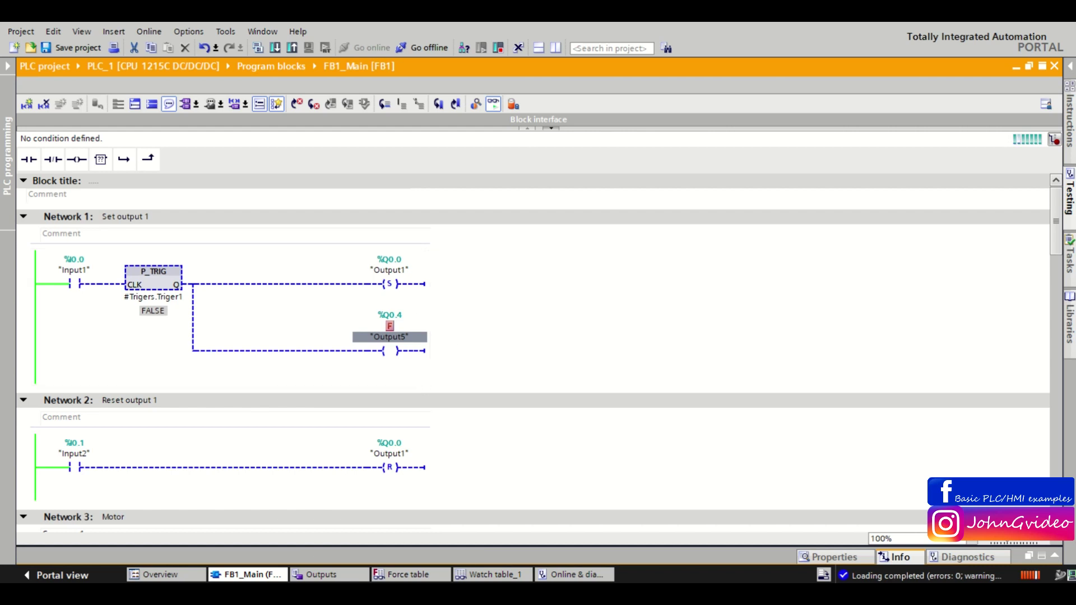
- Stop forcing from the Force table toolbar and confirm the prompt
{"action": "left_click", "coordinate": [418, 575]}
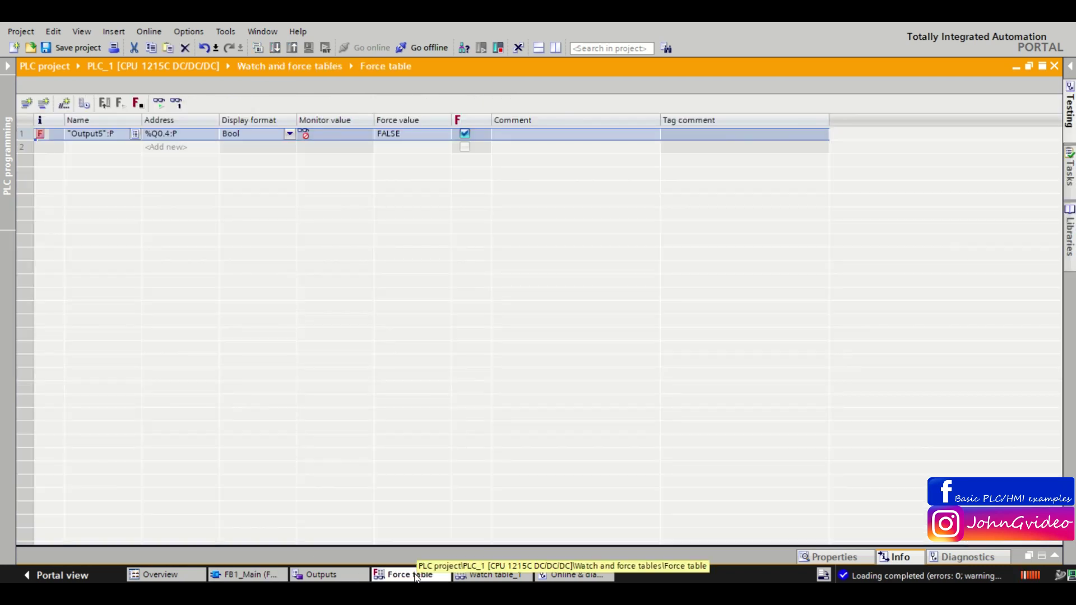
{"action": "left_click", "coordinate": [137, 104]}
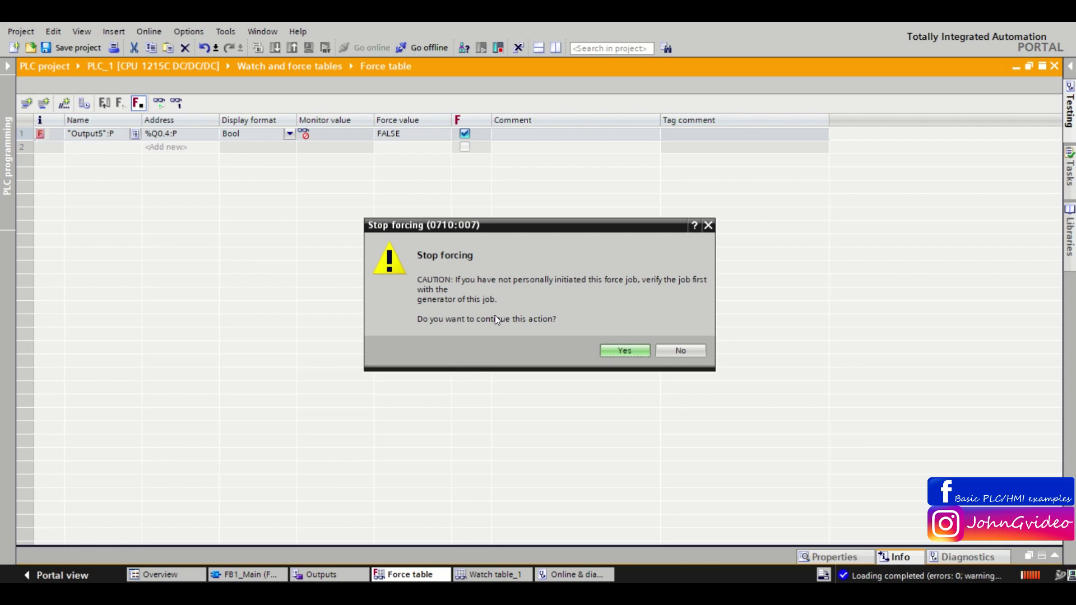
{"action": "left_click", "coordinate": [624, 351]}
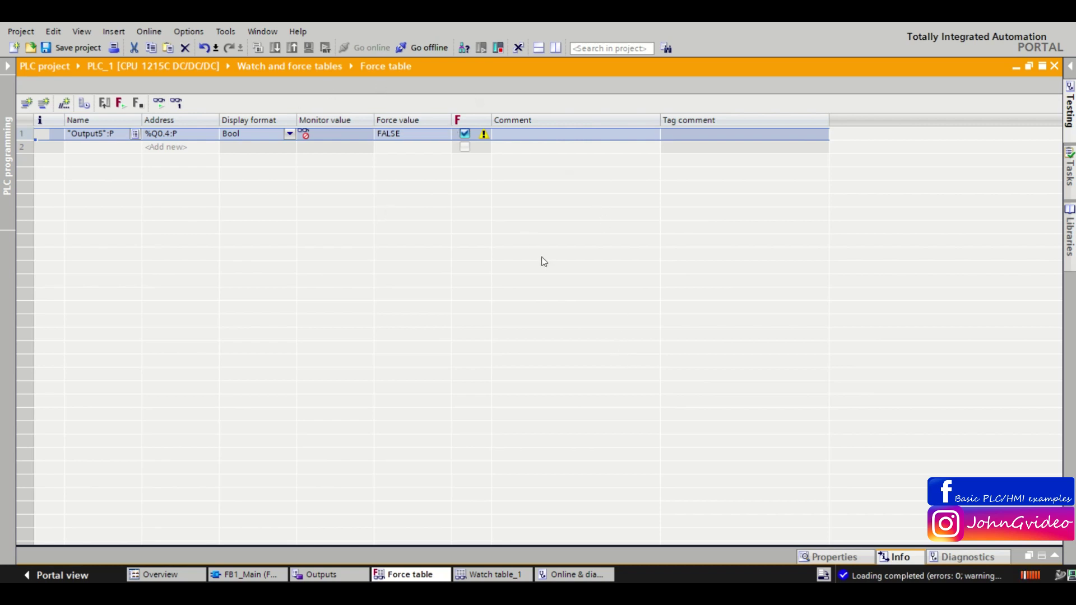
{"action": "left_click", "coordinate": [583, 575]}
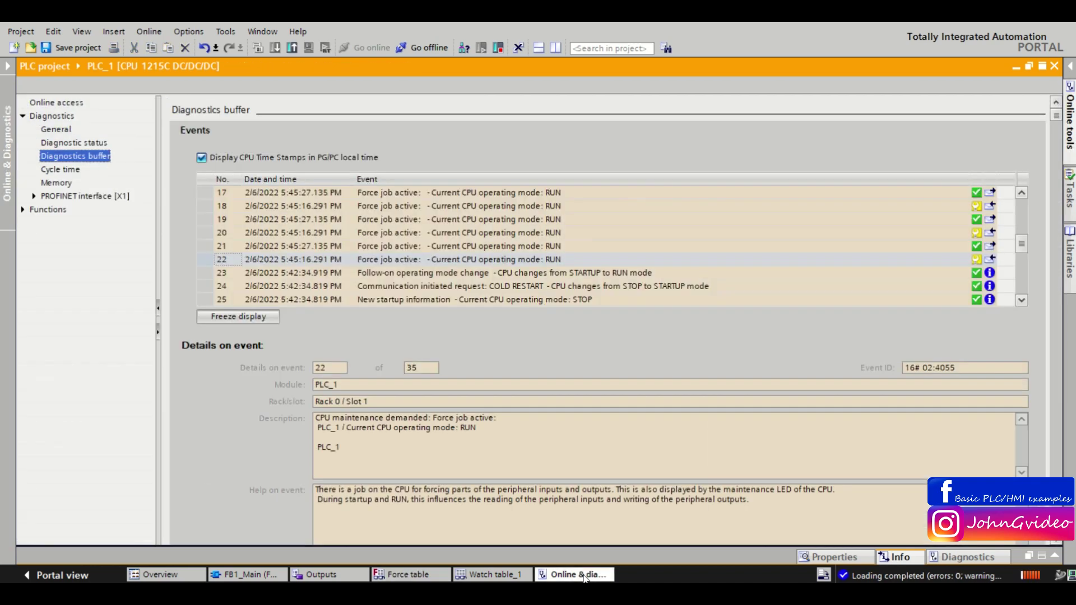
- Check PLC_1's CPU operator panel shows RUN without maintenance, then close diagnostics
{"action": "left_click", "coordinate": [1069, 65]}
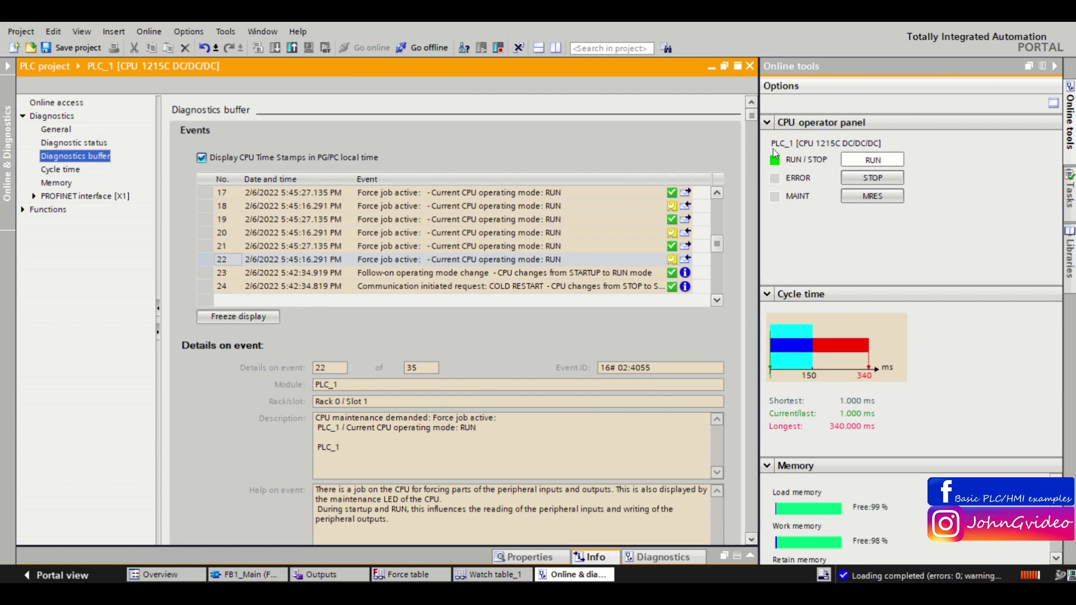
{"action": "left_click", "coordinate": [751, 66]}
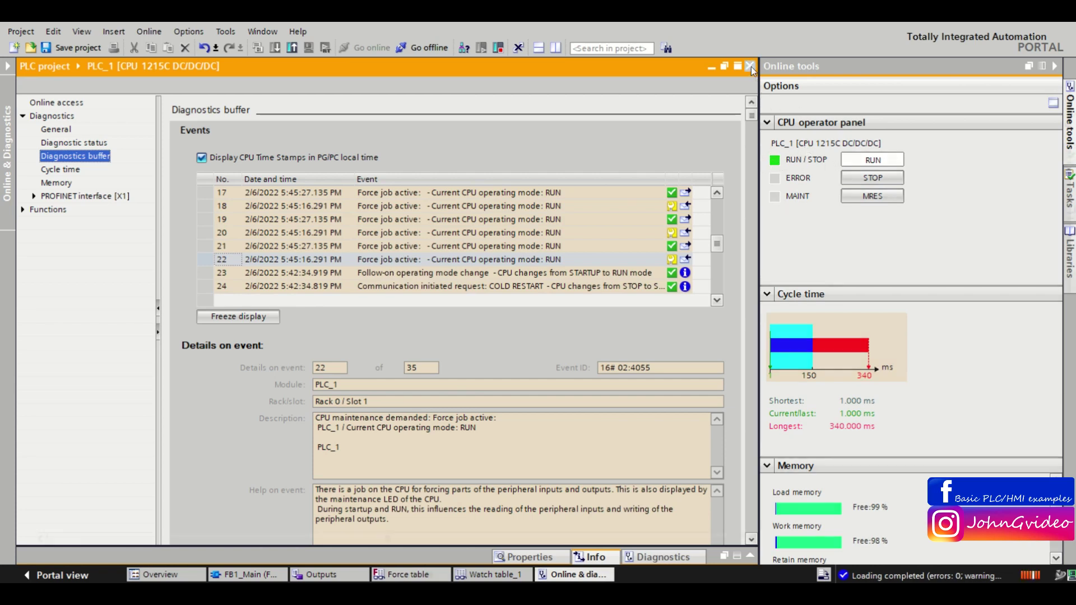
- Close the Force table and collapse the Testing task card to widen the FB1_Main ladder view
{"action": "left_click", "coordinate": [750, 66]}
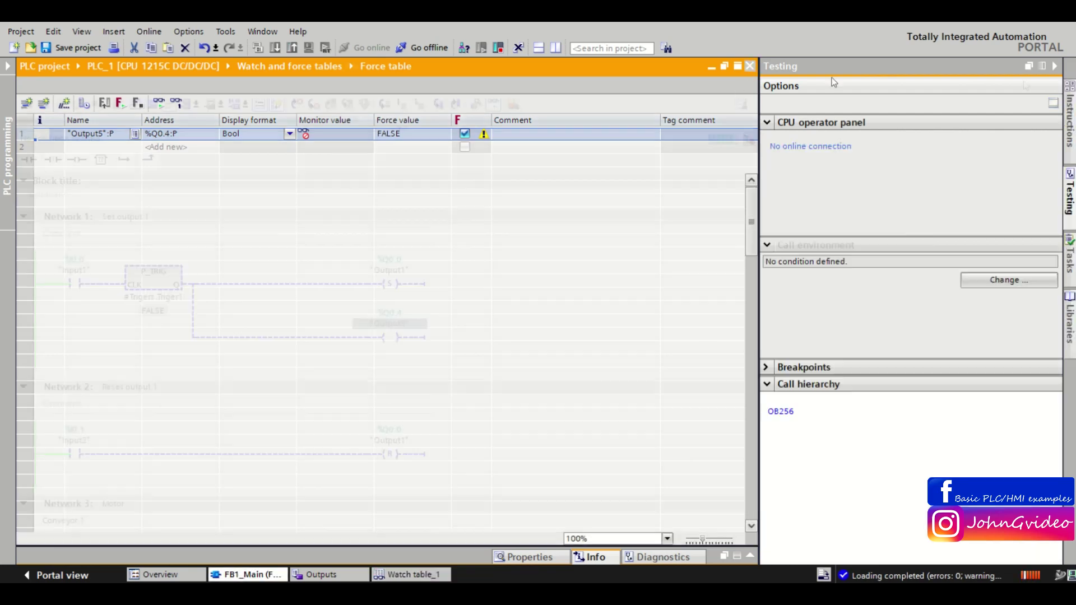
{"action": "left_click", "coordinate": [1051, 64]}
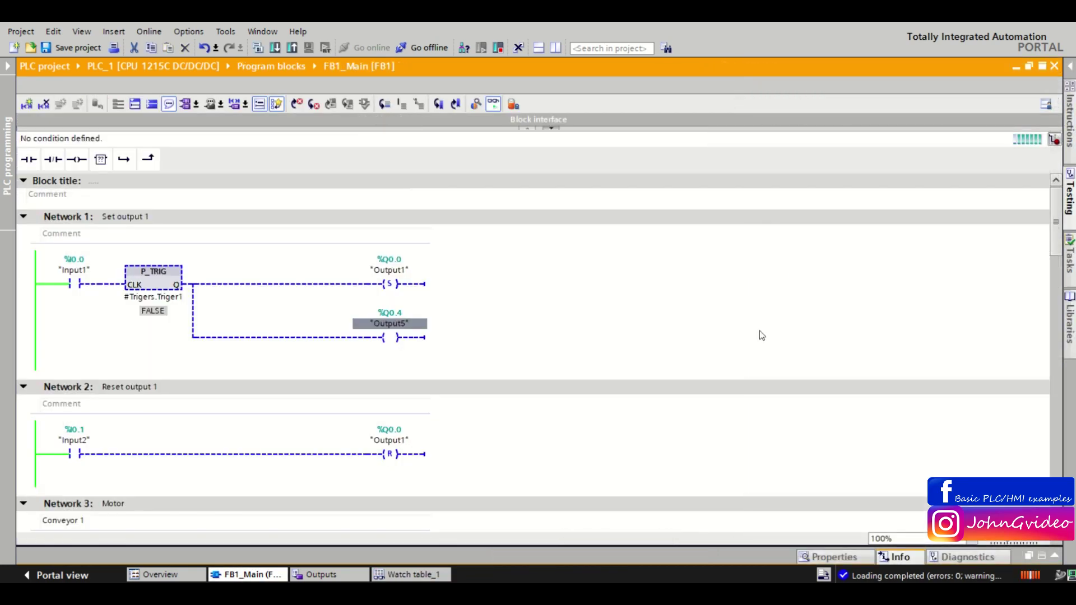